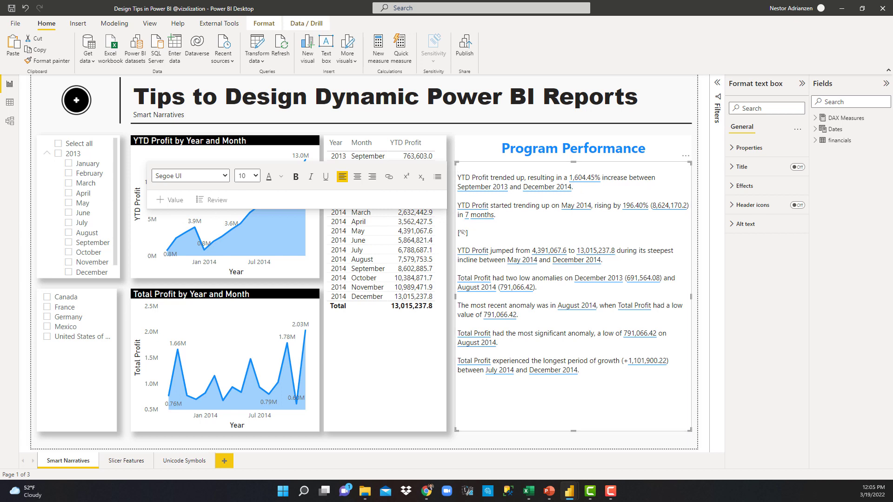
- Add the text "YTD profit for" as a new first line of the smart narrative
type("YTD profit for")
- Open the Select Country measure from DAX Measures and examine its SWITCH conditions and default result
left_click(816, 121)
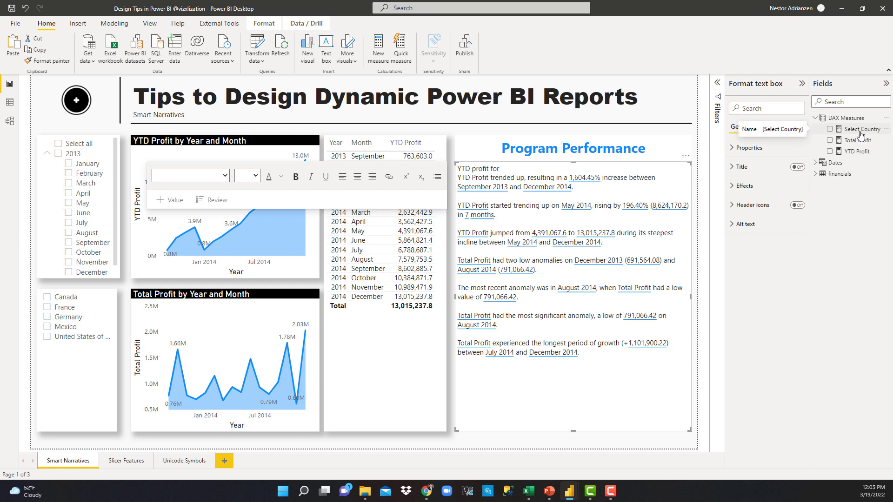
left_click_drag(862, 136, 861, 136)
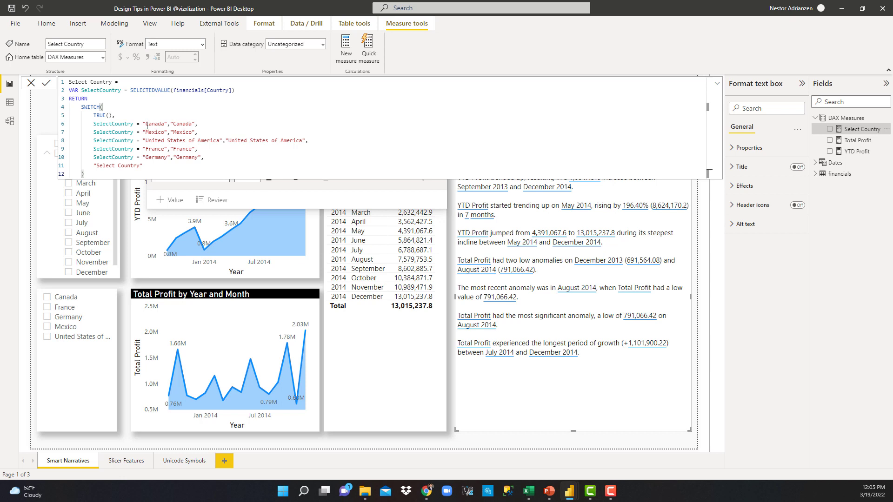
left_click_drag(145, 125, 196, 135)
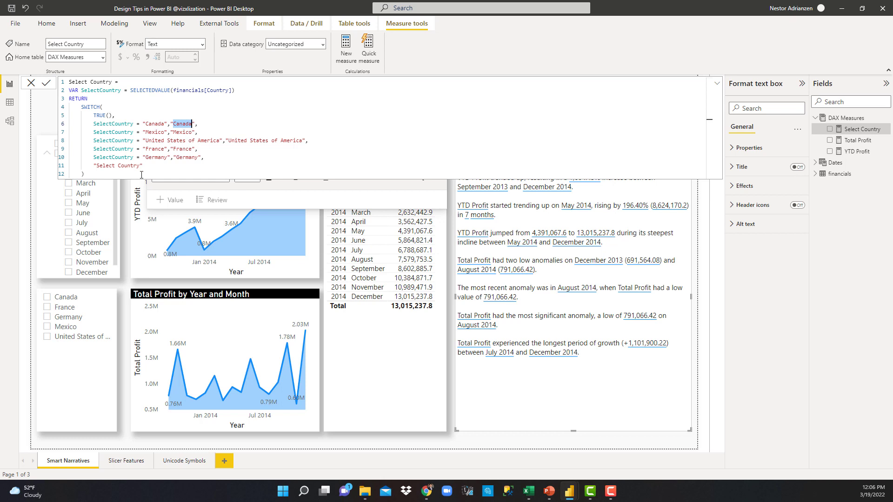
left_click_drag(140, 167, 97, 166)
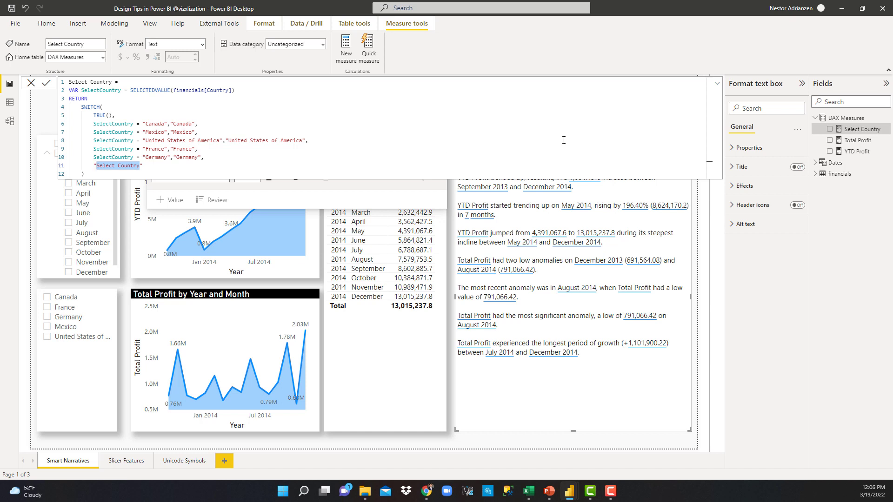
left_click(718, 84)
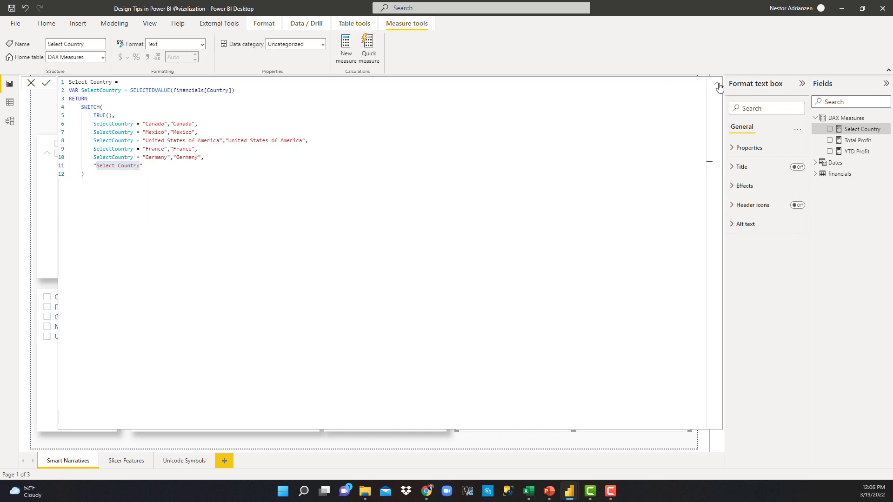
left_click(719, 86)
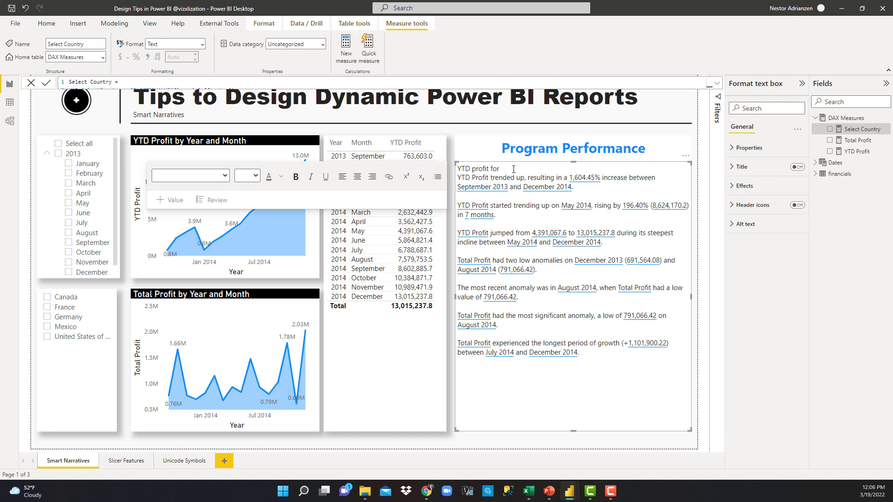
- Insert a dynamic value after "YTD profit for" that is calculated from "select country" and named Value11
left_click(569, 184)
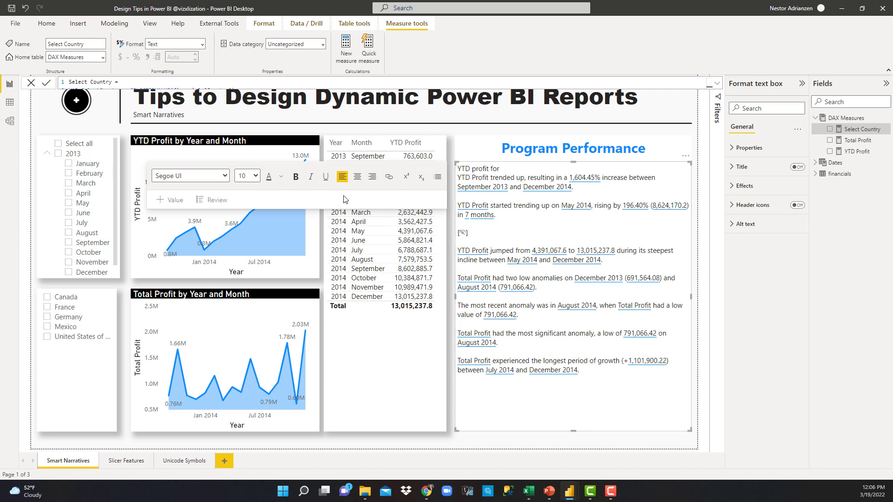
left_click(177, 203)
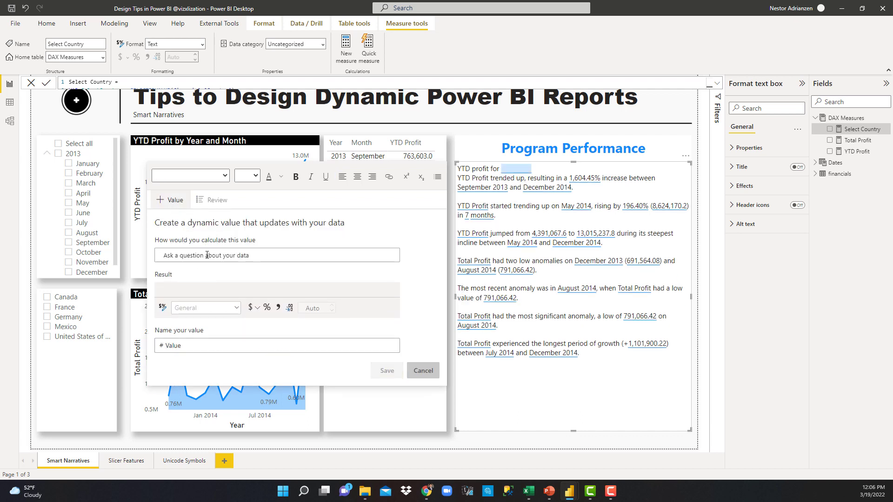
type("select country")
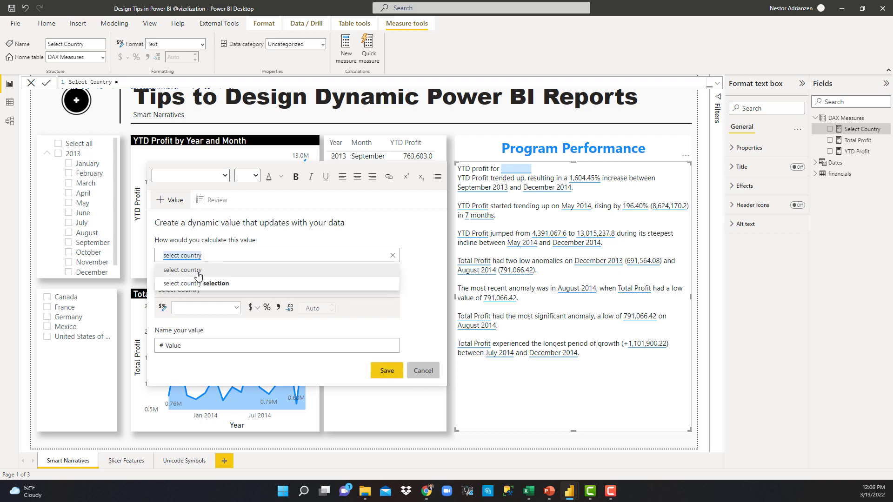
left_click(199, 276)
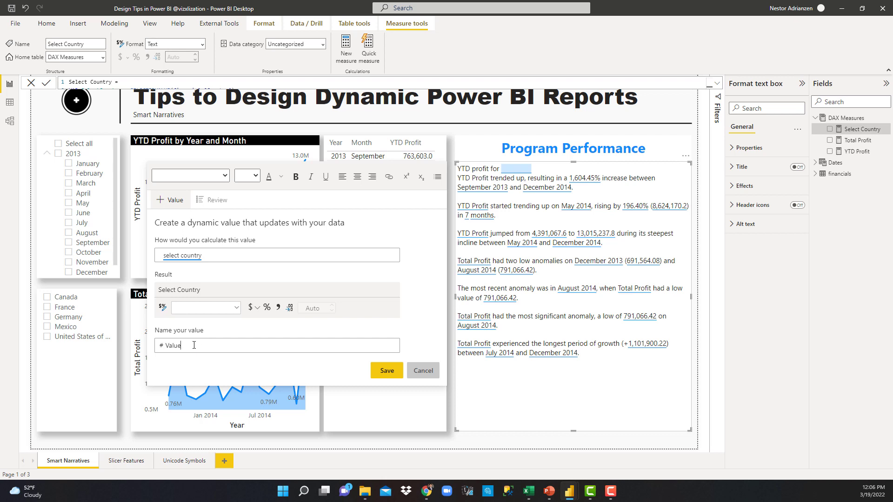
type("11")
left_click(389, 370)
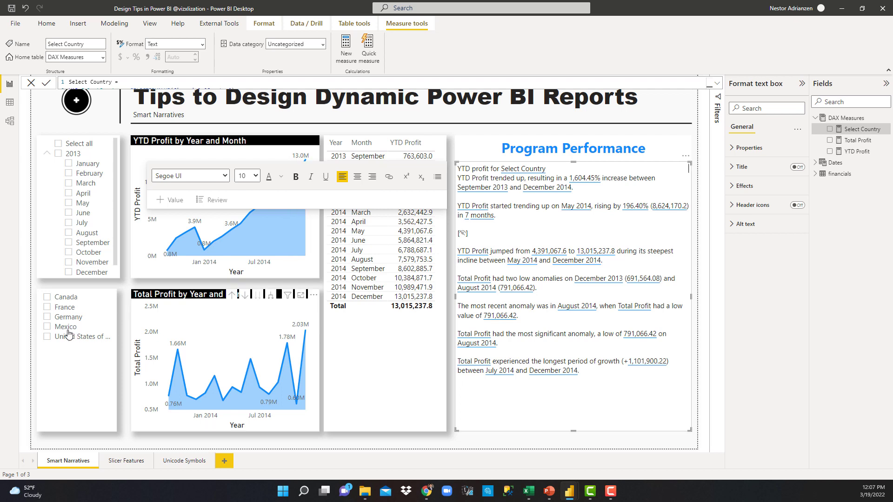
- Filter the report to France to check the narrative's country value, and clear the filter
left_click(46, 308)
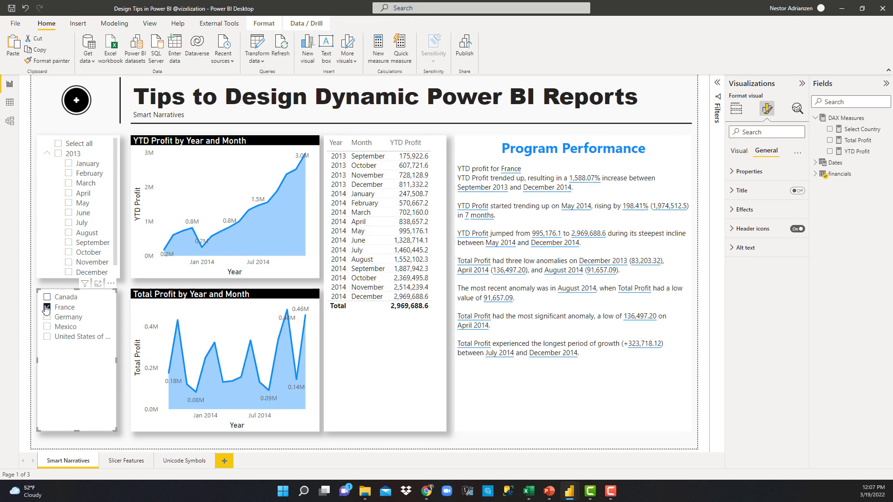
left_click(47, 309)
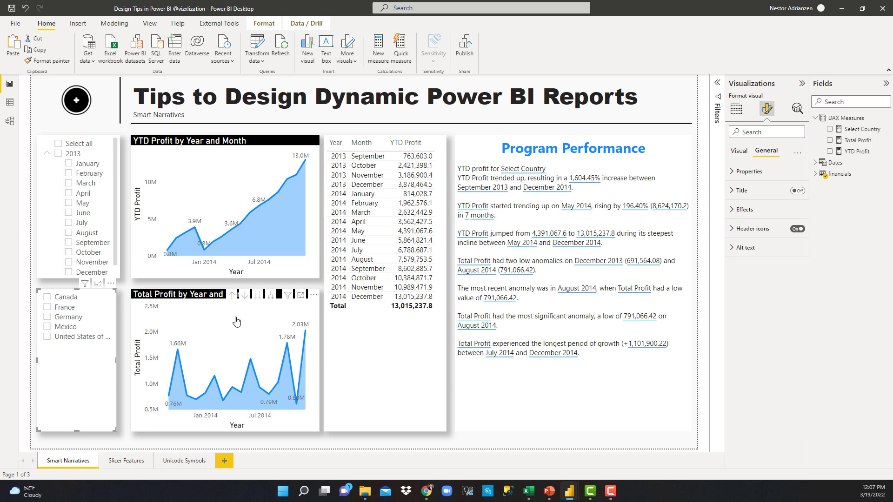
- Extend the first narrative line with "is" and a dynamic value calculated from "YTD profit" and named Value12
left_click(553, 171)
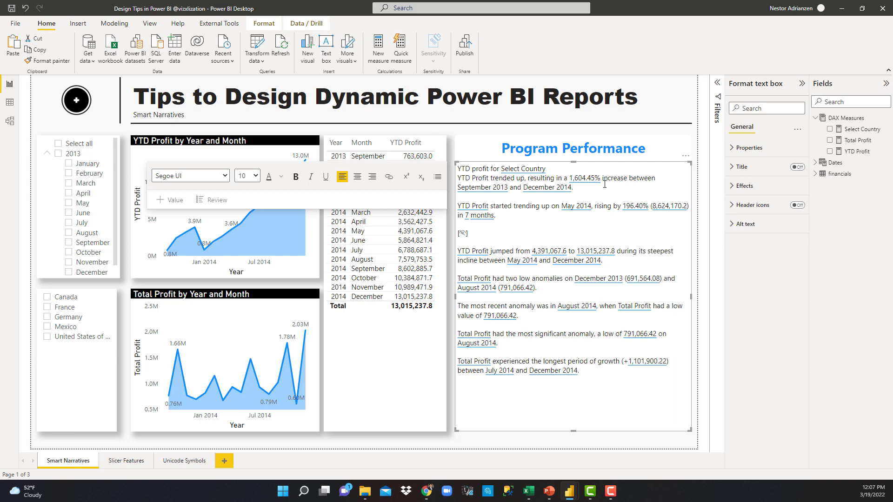
type("is")
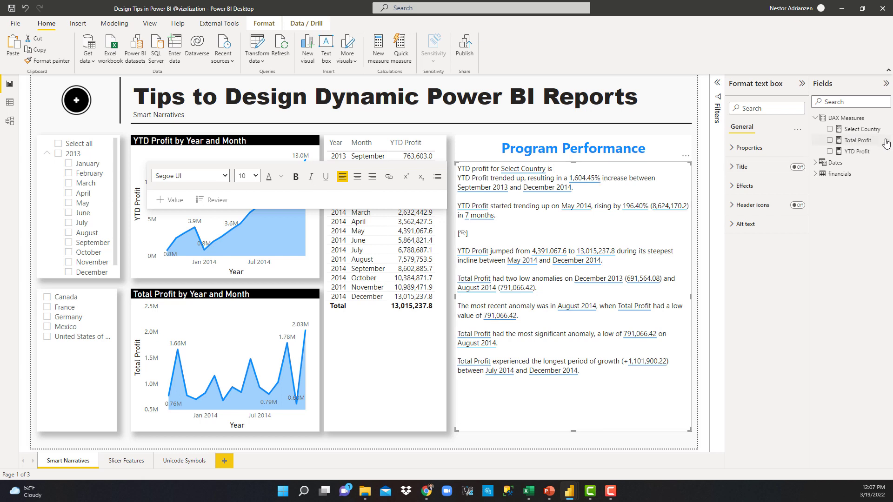
left_click(171, 200)
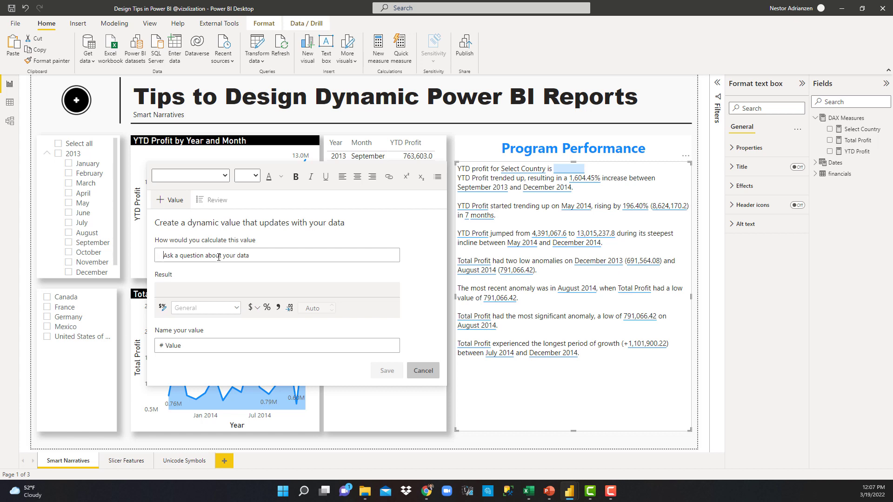
type("ytd")
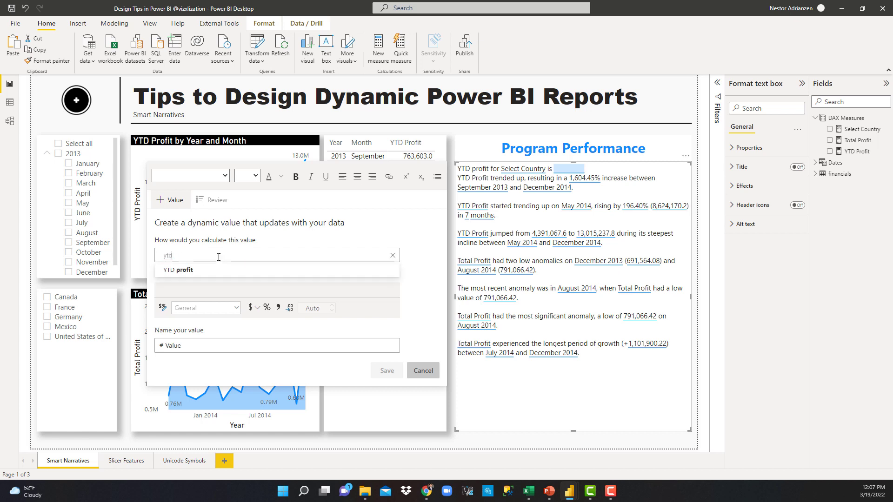
left_click(190, 271)
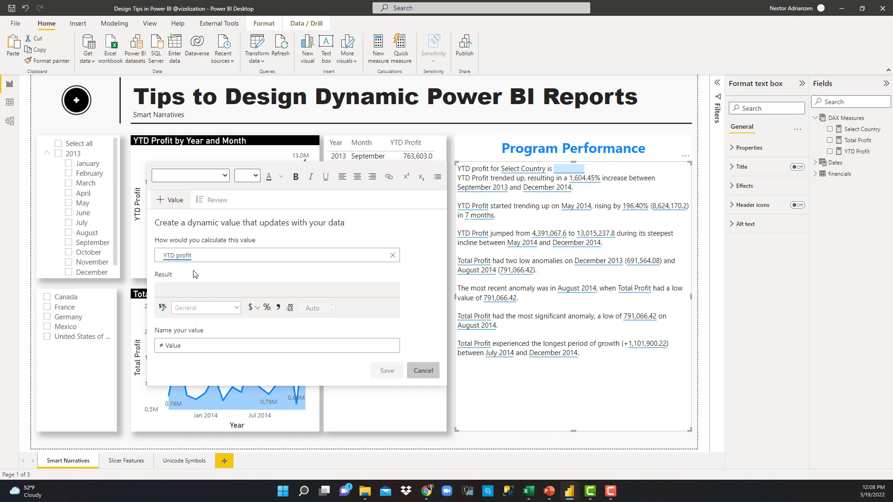
left_click(208, 346)
type("12")
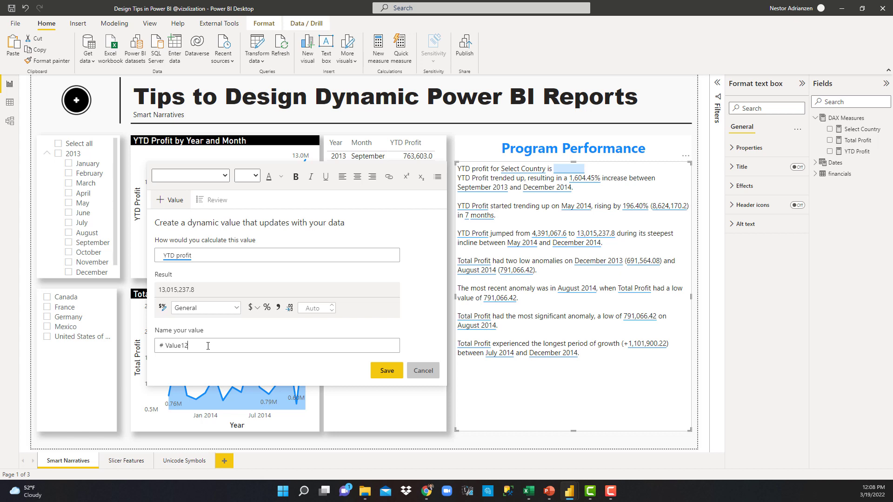
left_click(392, 375)
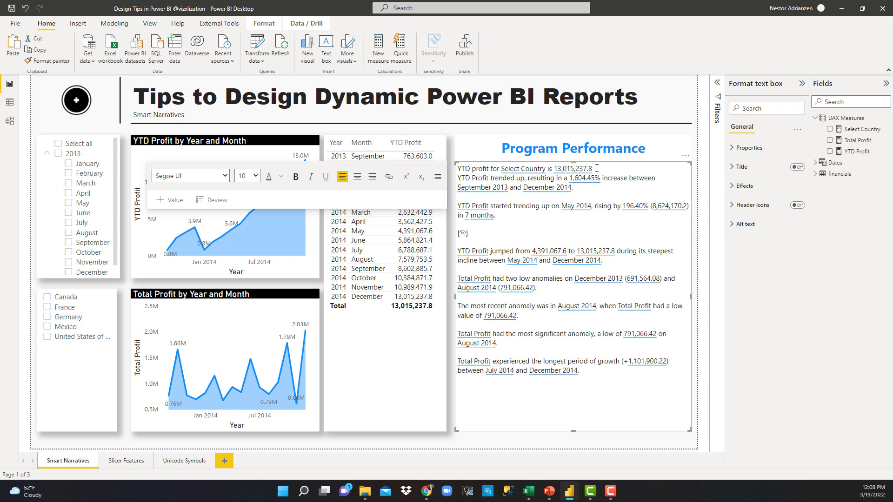
- Format the YTD profit value in the first narrative line as blue, bold, size 12 text
left_click(558, 170)
left_click(282, 182)
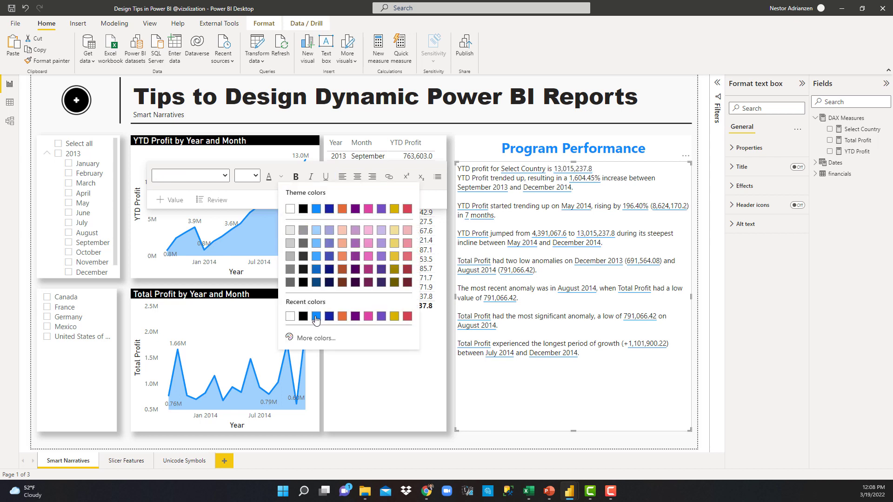
left_click(316, 318)
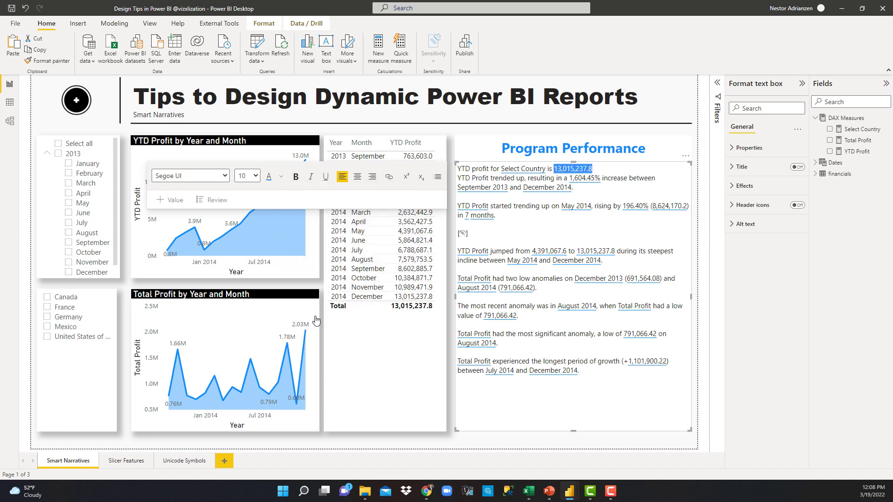
left_click(296, 181)
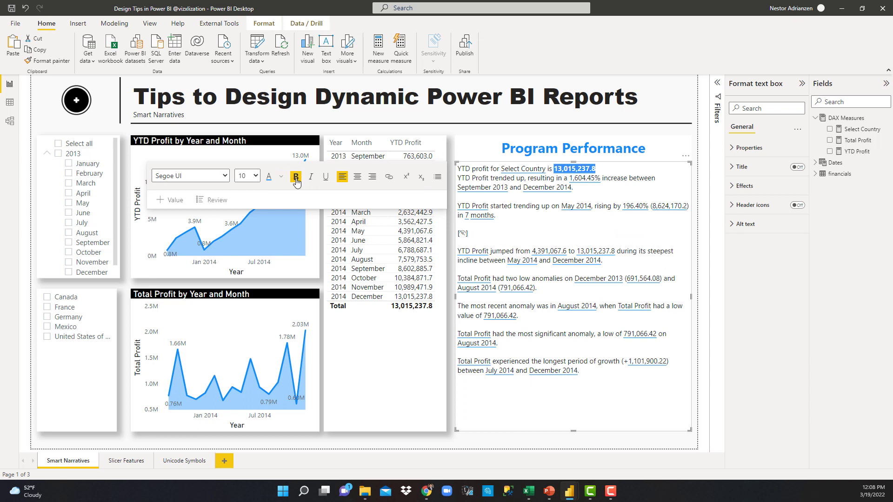
left_click(257, 177)
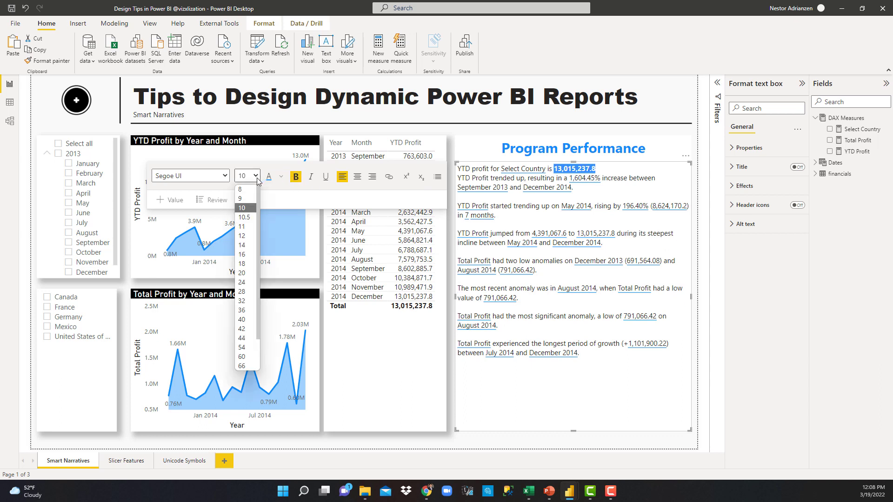
left_click(244, 235)
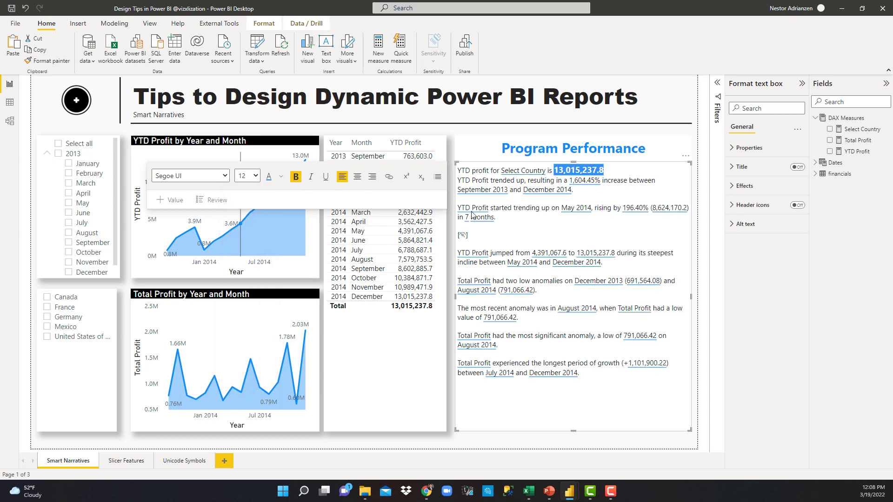
left_click(633, 189)
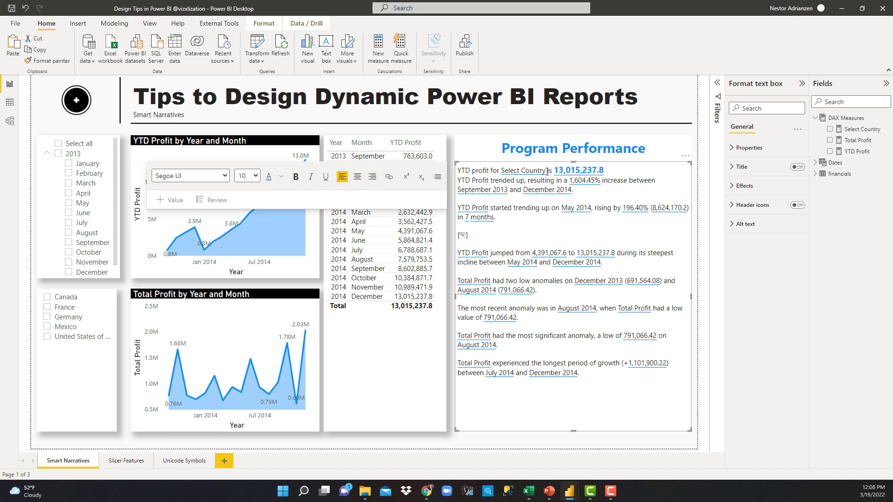
- Format the Select Country value in the first narrative line as orange, bold, size 12 text, and deselect the text box
left_click_drag(546, 172, 501, 171)
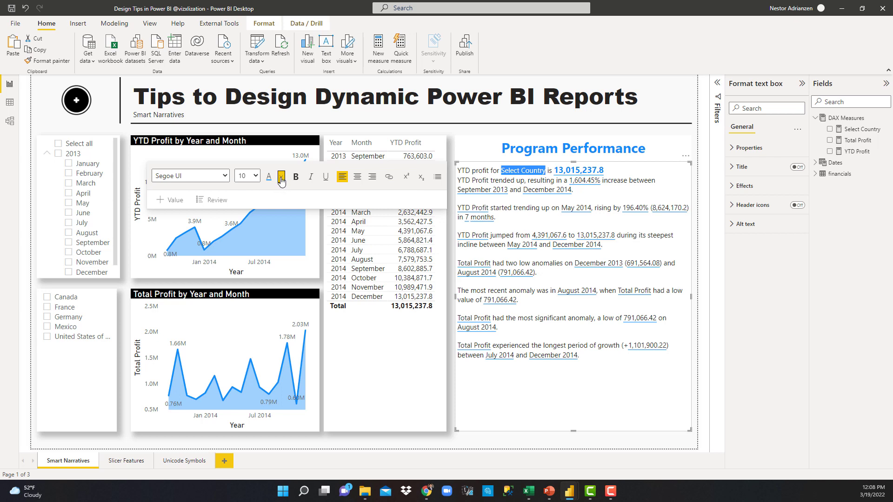
left_click(282, 178)
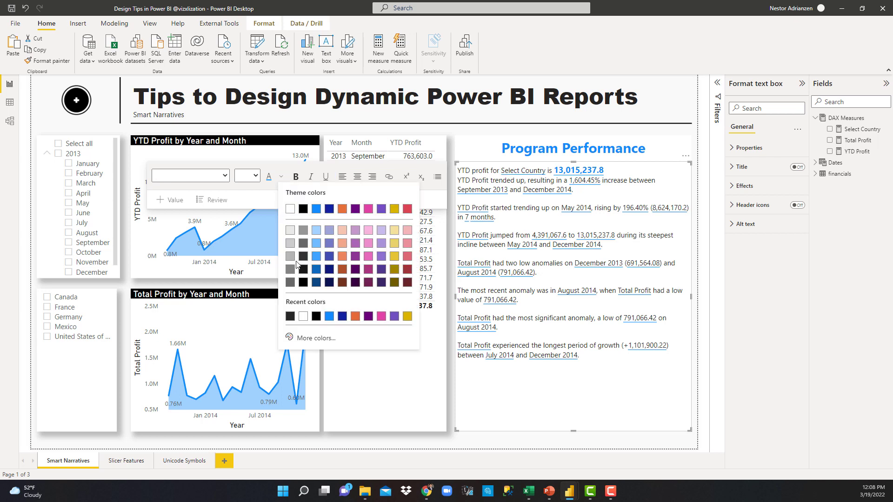
left_click(355, 317)
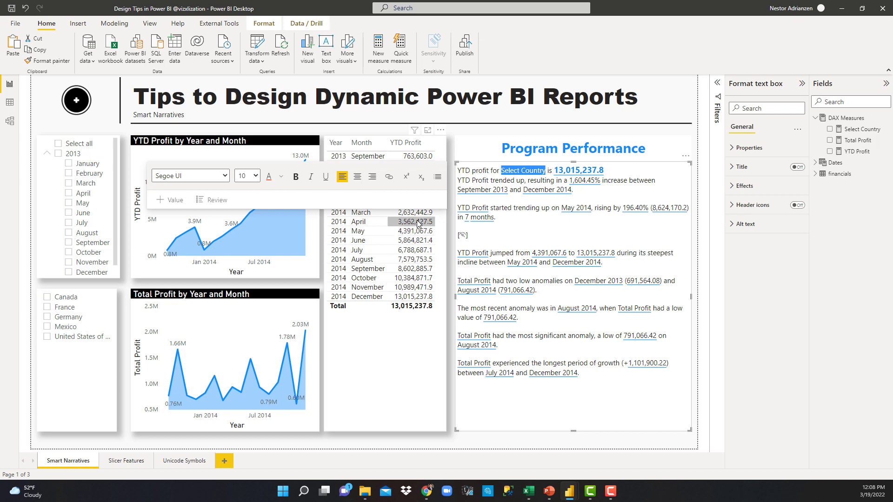
left_click(295, 177)
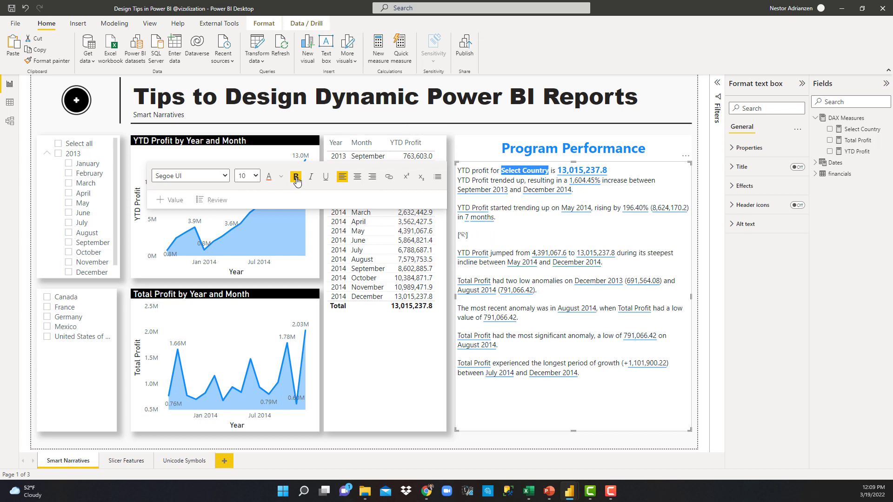
left_click(256, 176)
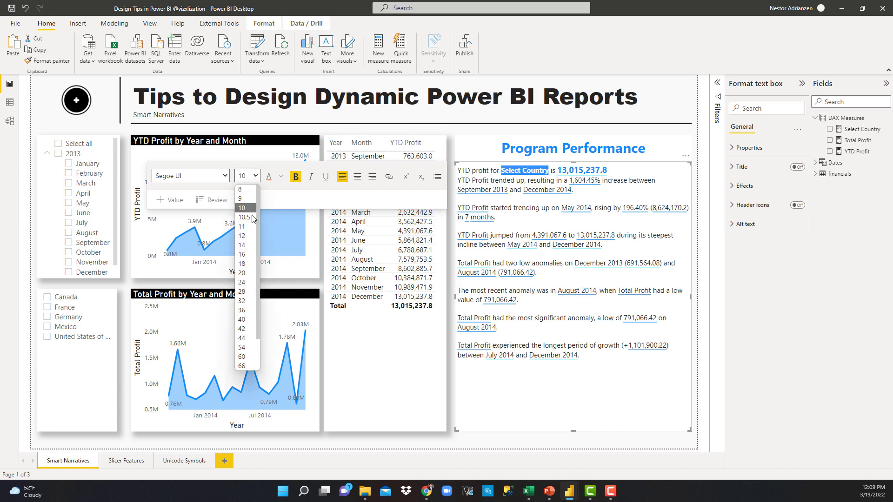
left_click(245, 236)
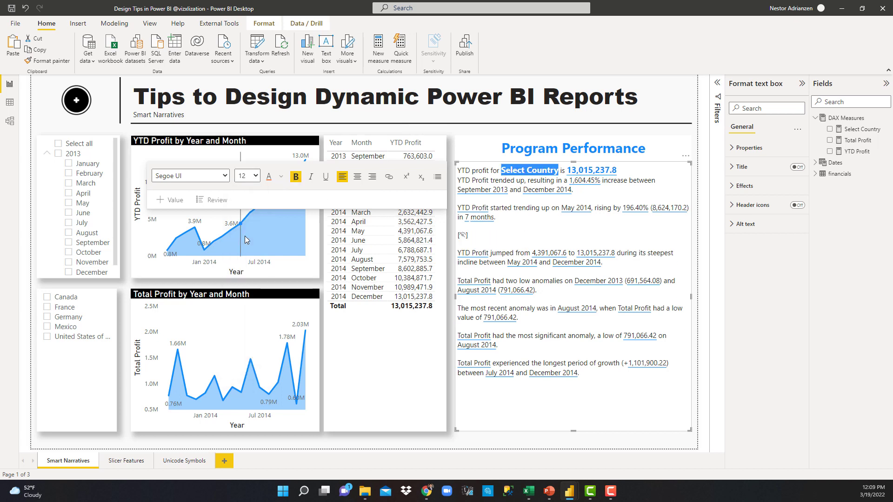
left_click(629, 179)
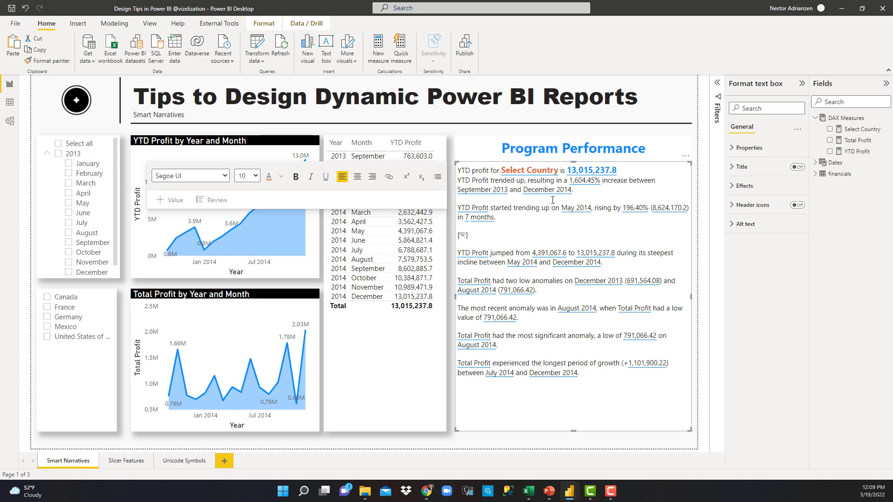
left_click(628, 170)
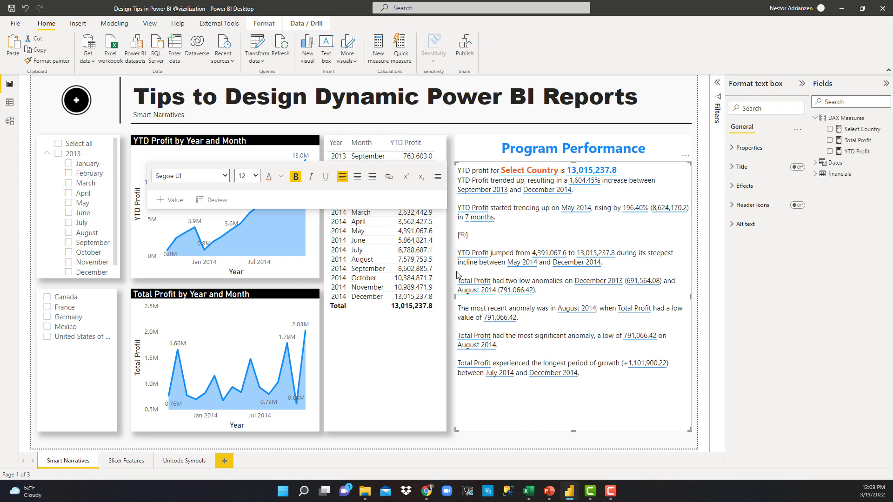
key("Escape")
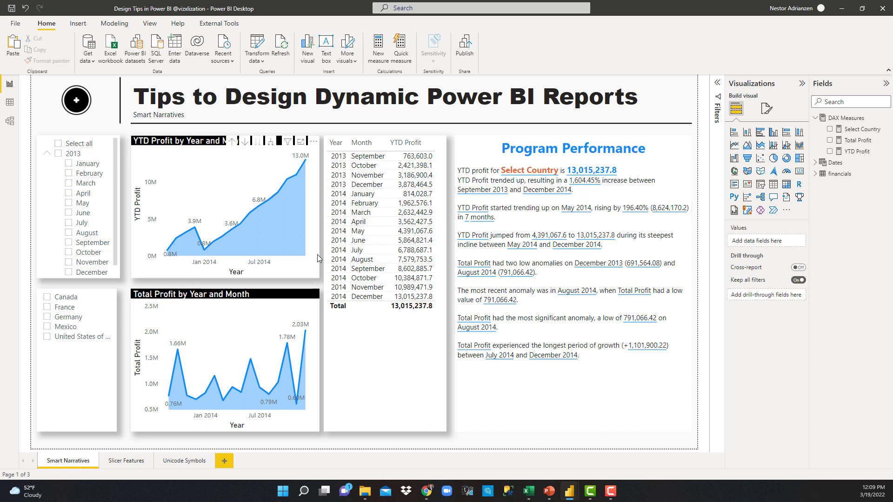
- Filter the report to France to check the country and YTD profit values in the first narrative line, and clear the filter
left_click(47, 307)
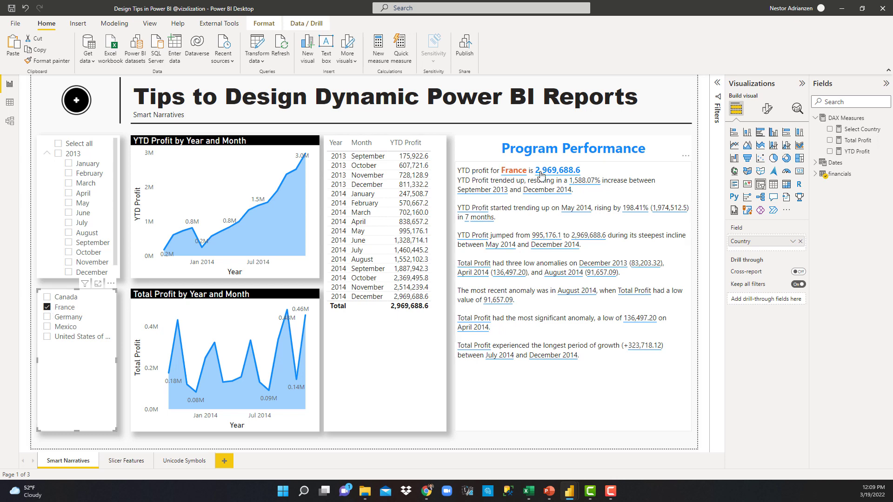
left_click(47, 307)
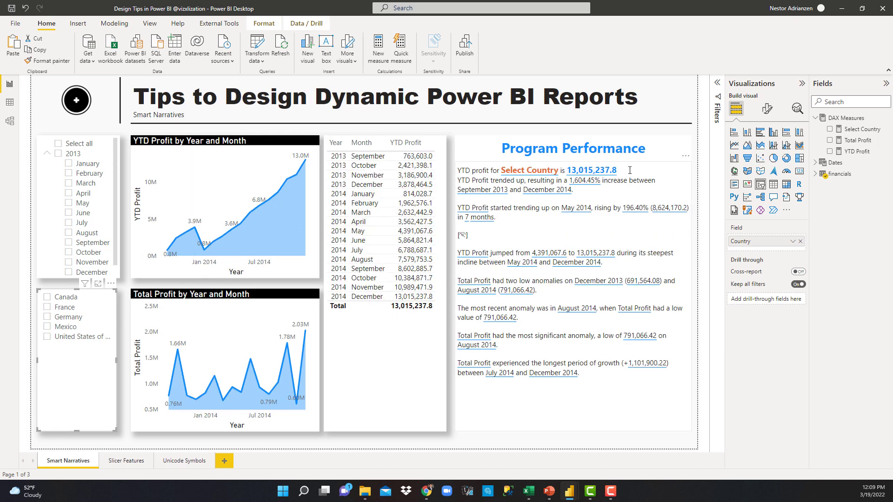
- Add a separate second line reading "Total profit for" to the narrative, between the YTD profit line and the trend text
left_click(629, 171)
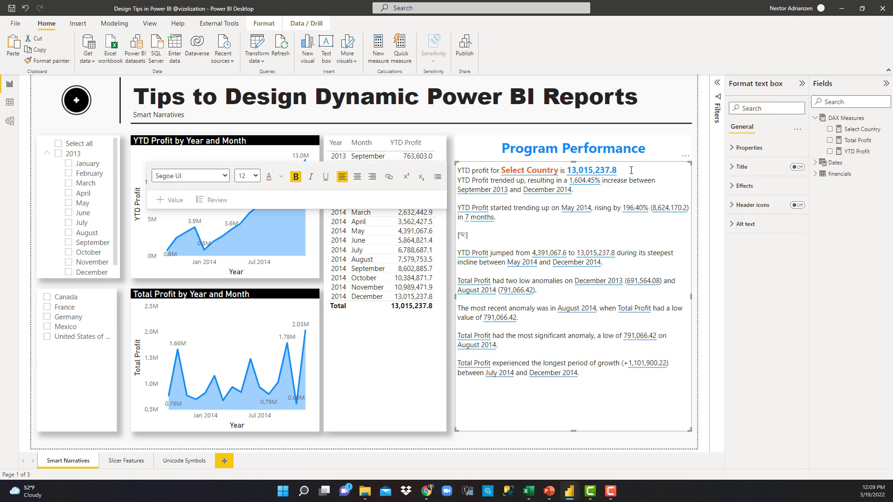
key("Return")
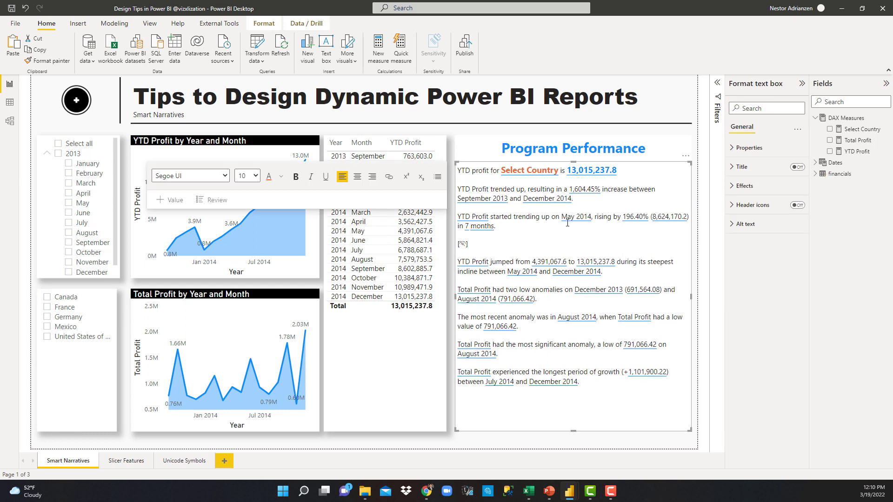
type("Total p")
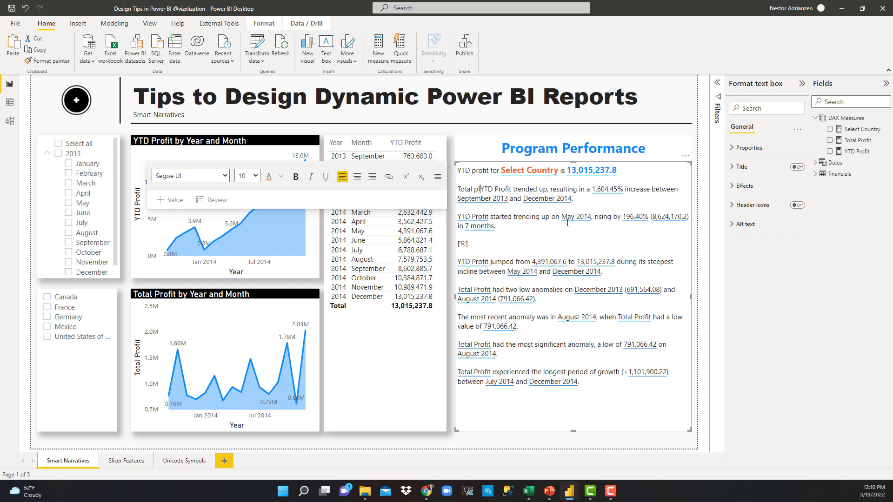
type("rofit")
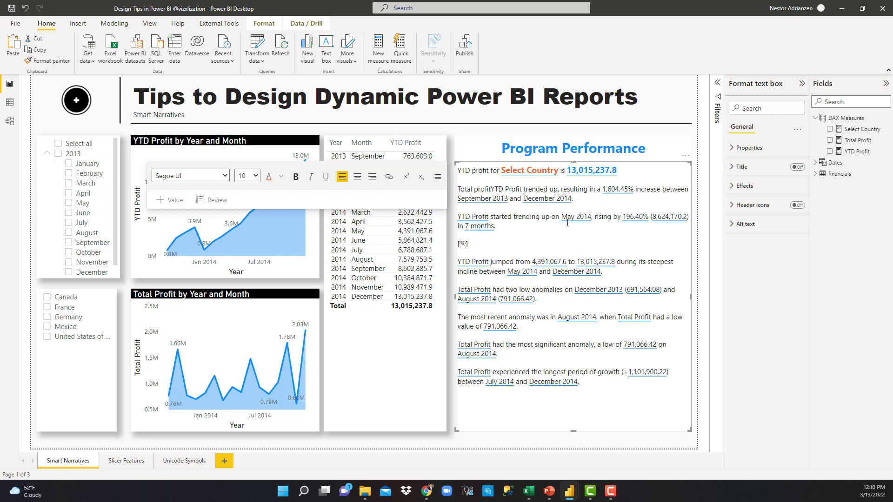
type(" for")
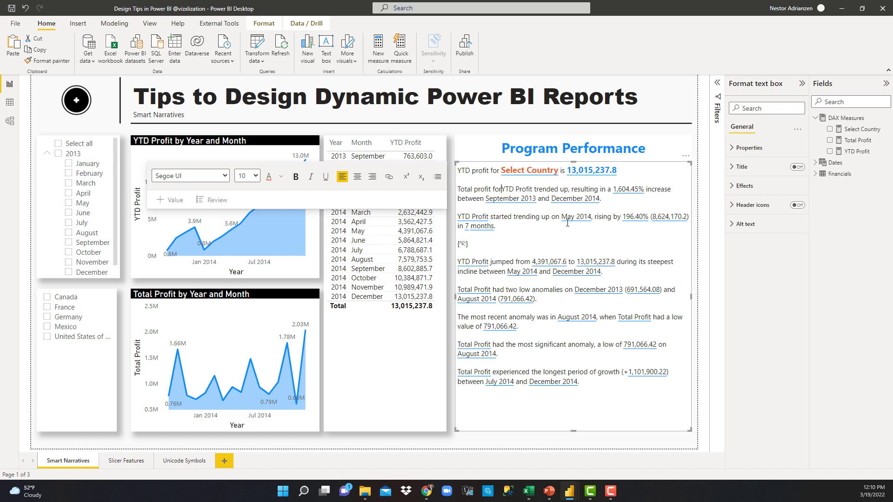
key("Return")
key("Return")
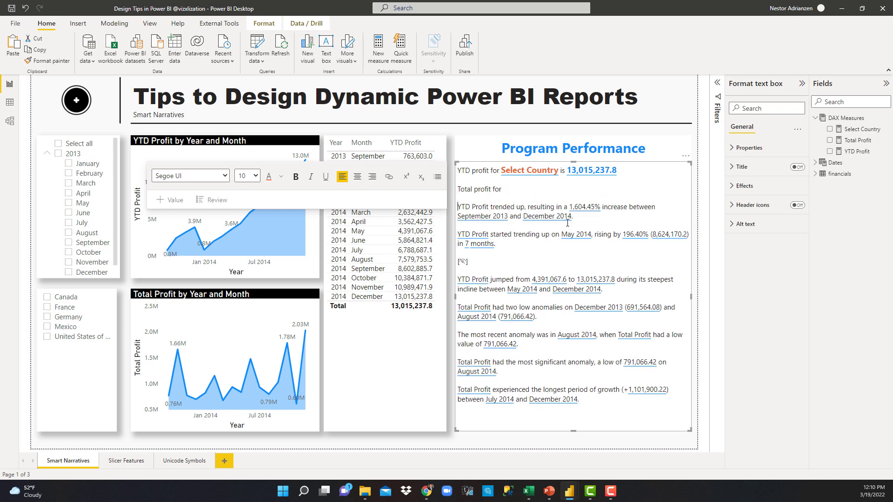
- Append a dynamic value calculated from "select country" and named Value13 to the "Total profit for" line
left_click(515, 189)
left_click(175, 199)
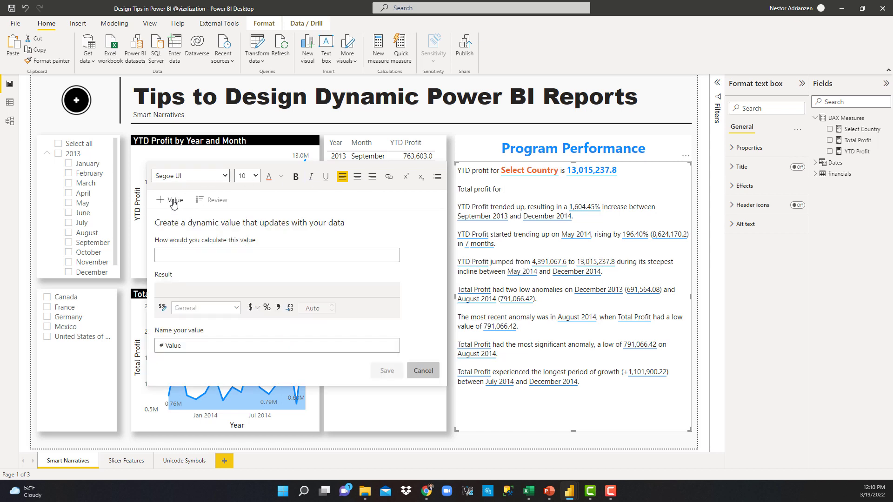
left_click(182, 254)
type("sel")
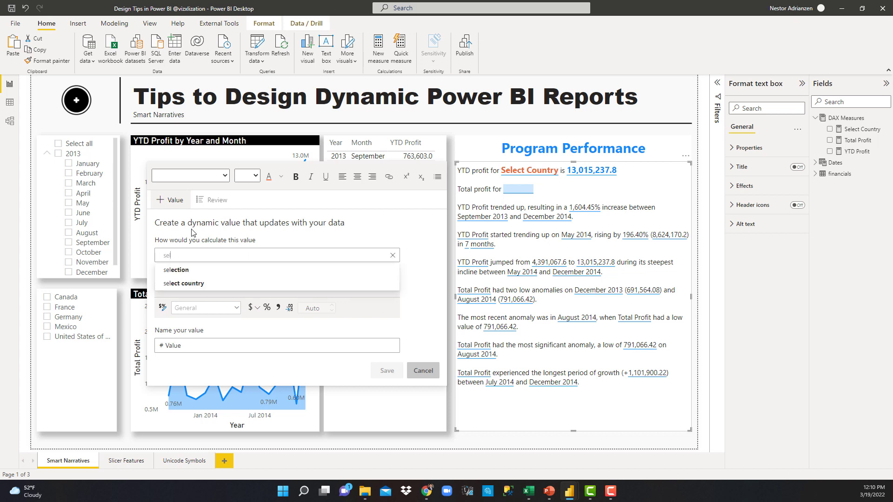
left_click(195, 284)
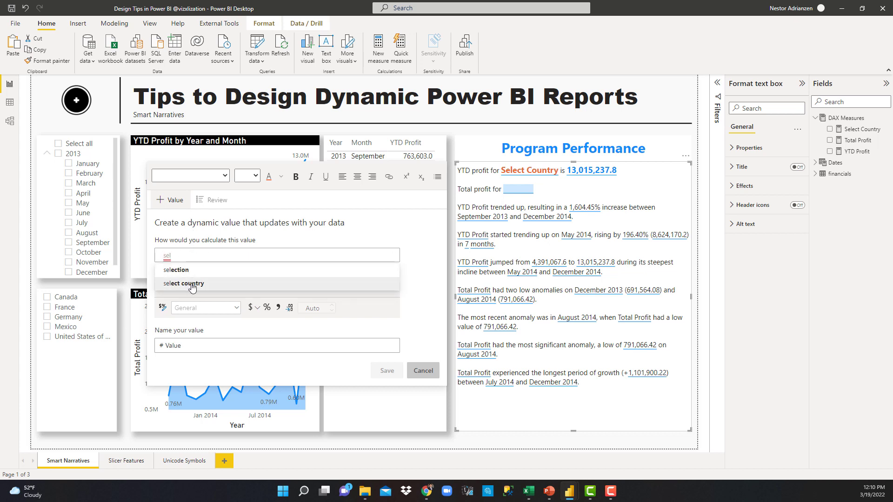
left_click(199, 345)
type("13")
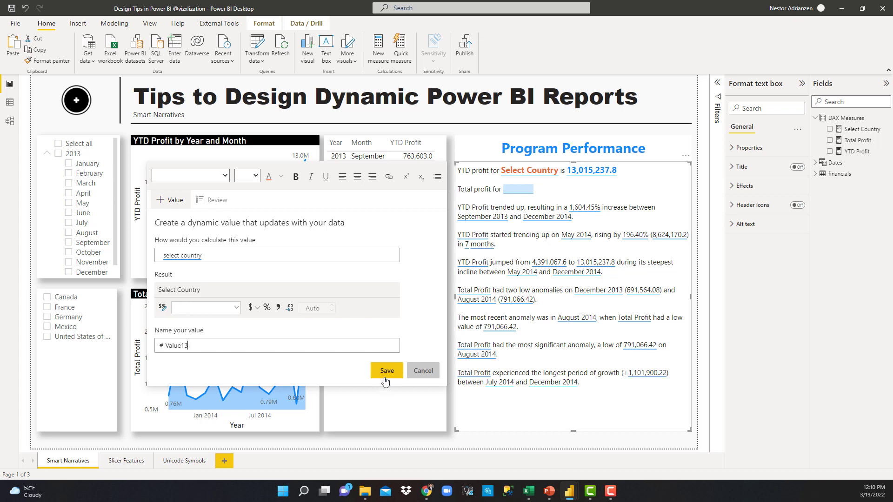
left_click(392, 374)
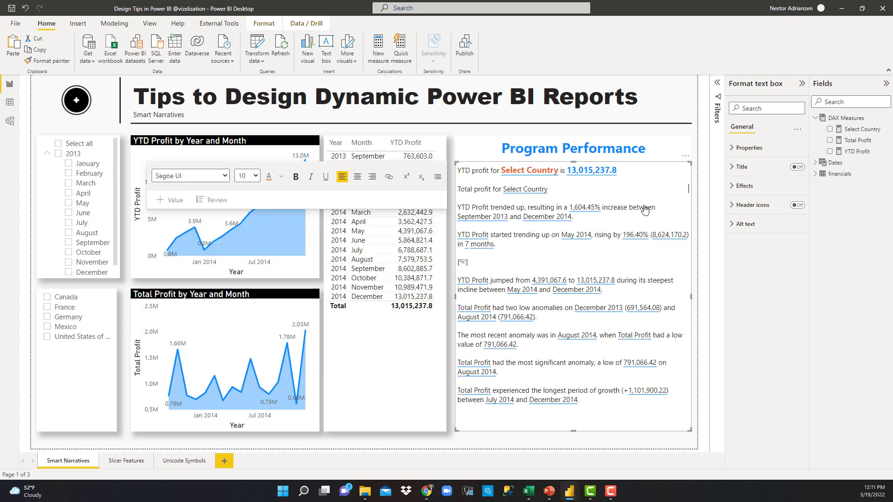
- Extend the second narrative line with "is" and a dynamic value calculated from "total profit" and named Value14
type("is")
left_click(169, 201)
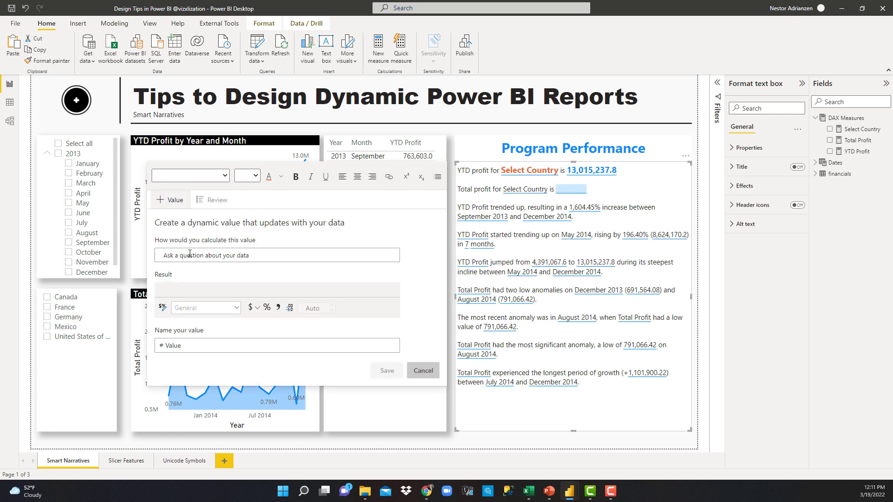
left_click(190, 255)
type("tot")
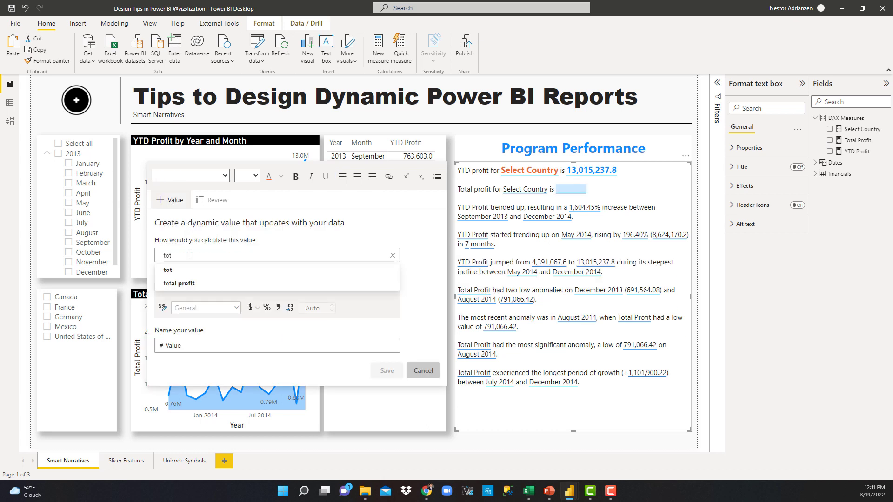
left_click(188, 285)
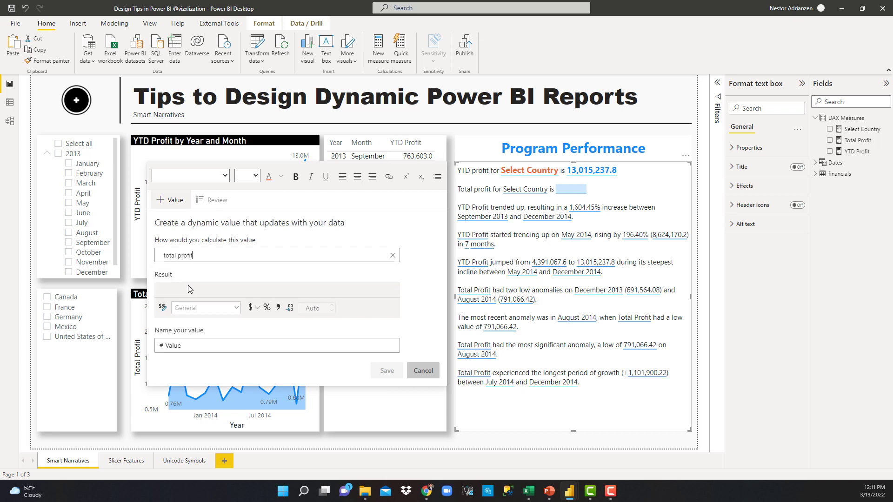
left_click(211, 347)
type("14")
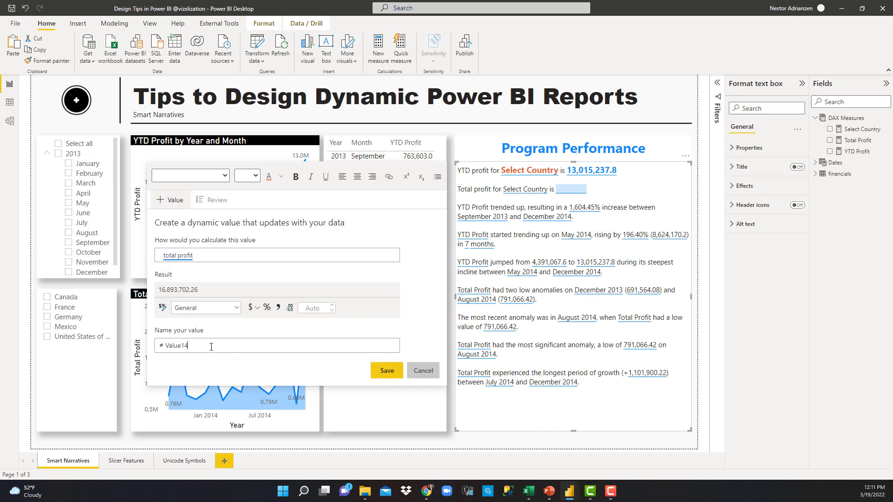
left_click(387, 371)
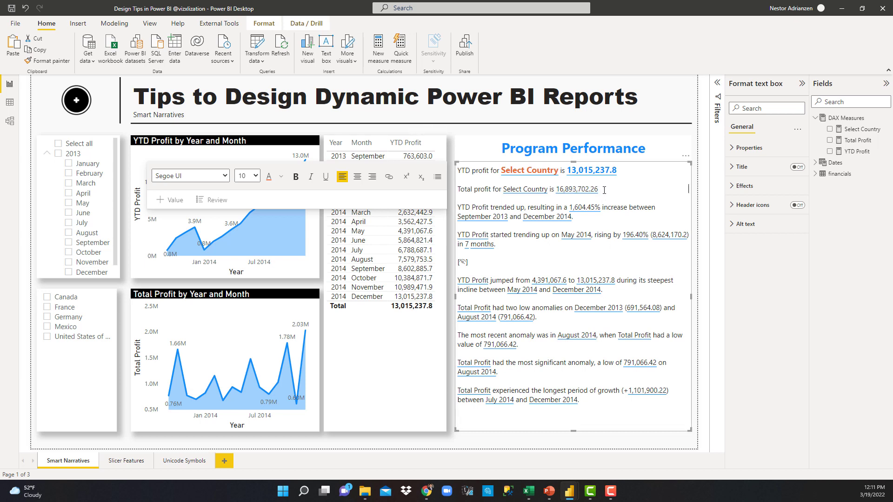
- Format the total profit value in the second narrative line as blue, bold, size 12 text
left_click(563, 196)
left_click(281, 179)
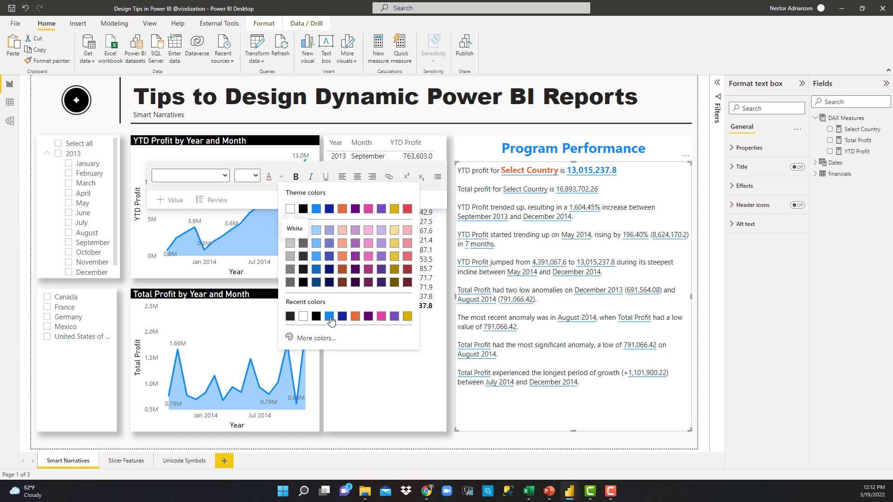
left_click(330, 318)
left_click(295, 177)
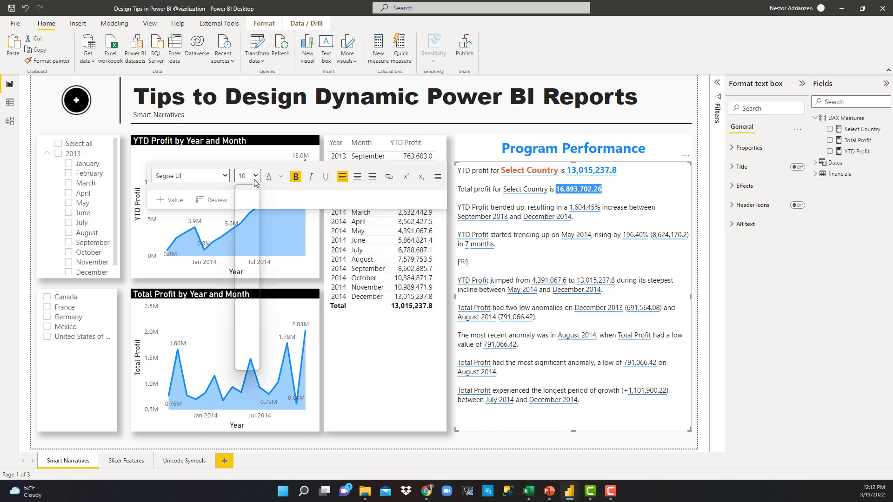
left_click(247, 234)
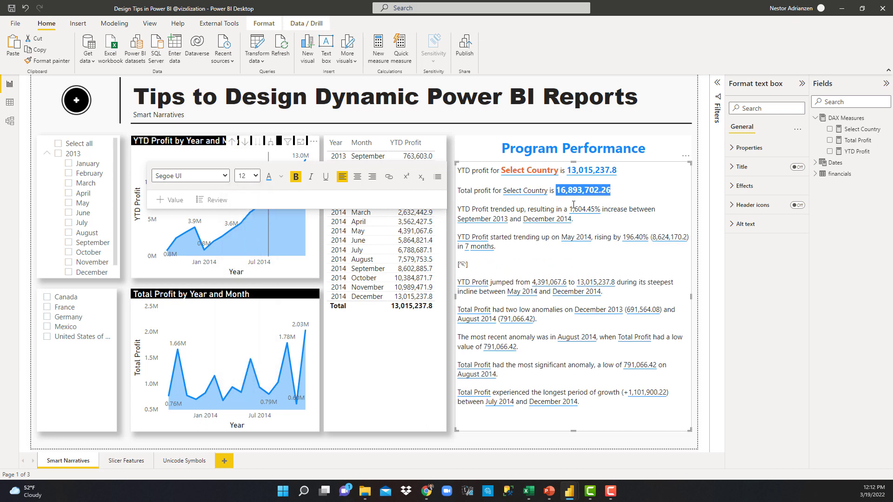
- Format the Select Country value in the second narrative line as bold, orange, size 12 text, and deselect the text box
left_click(550, 199)
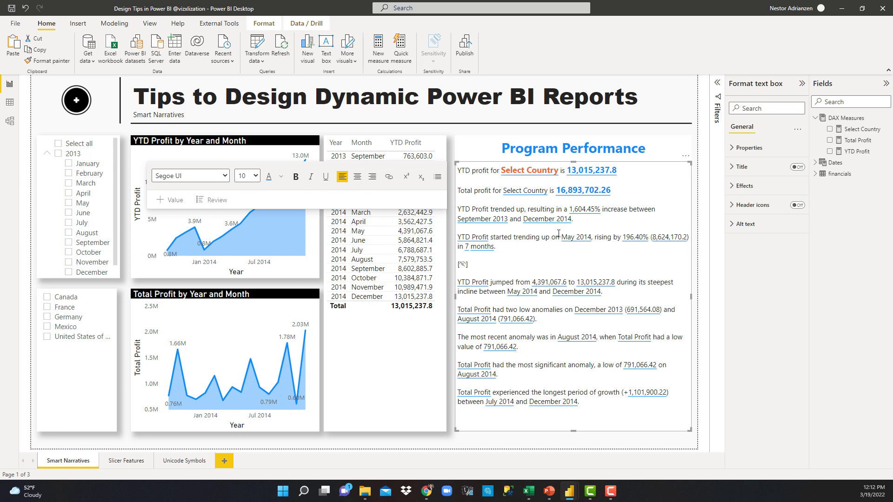
key("shift+Left")
left_click(295, 178)
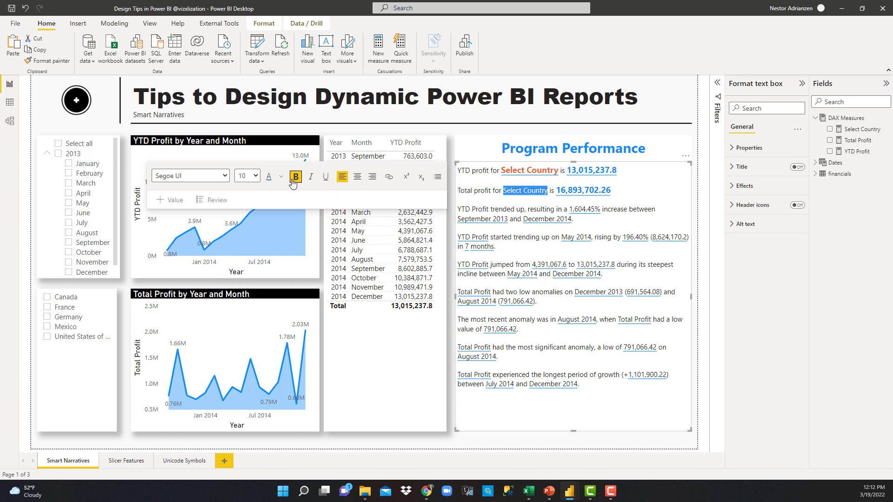
left_click(281, 177)
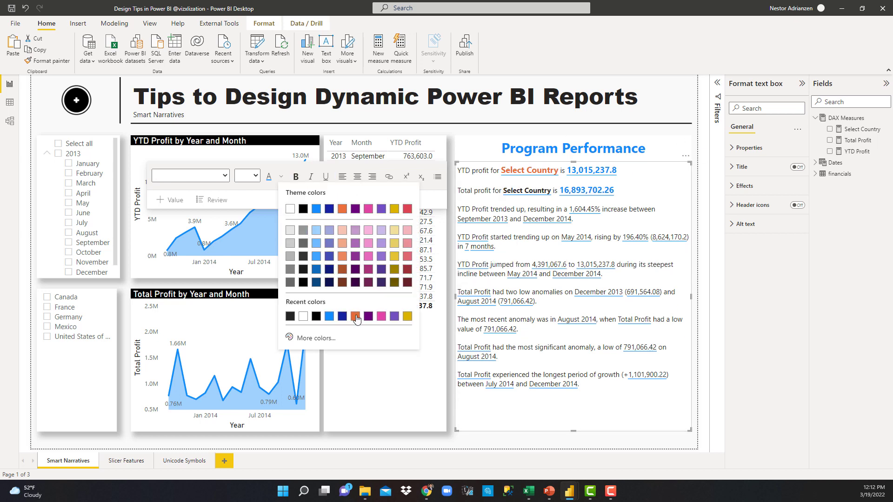
left_click(356, 318)
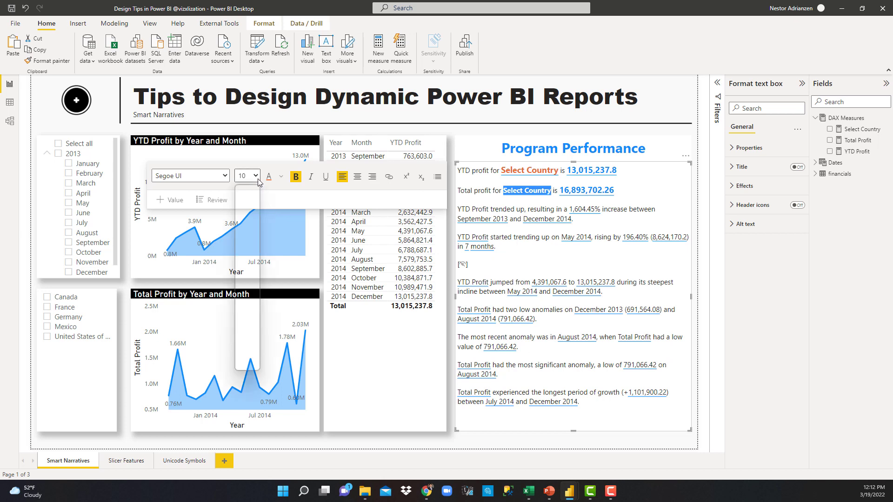
left_click(245, 235)
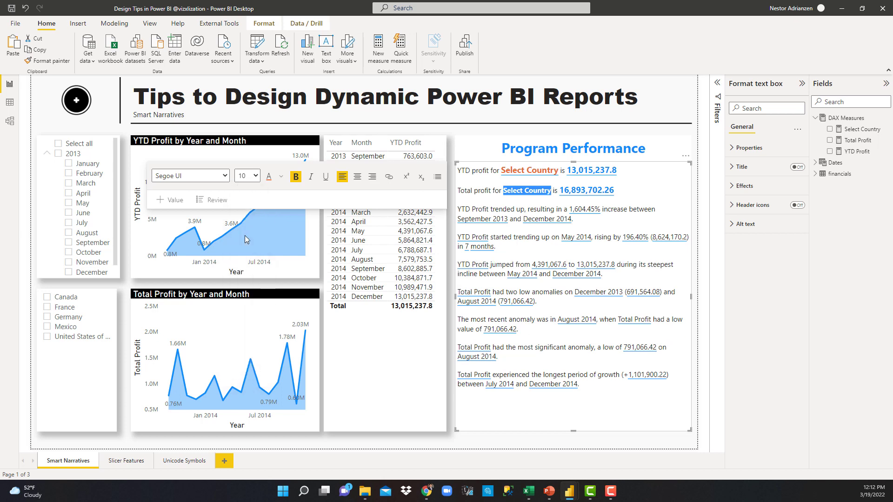
left_click(534, 205)
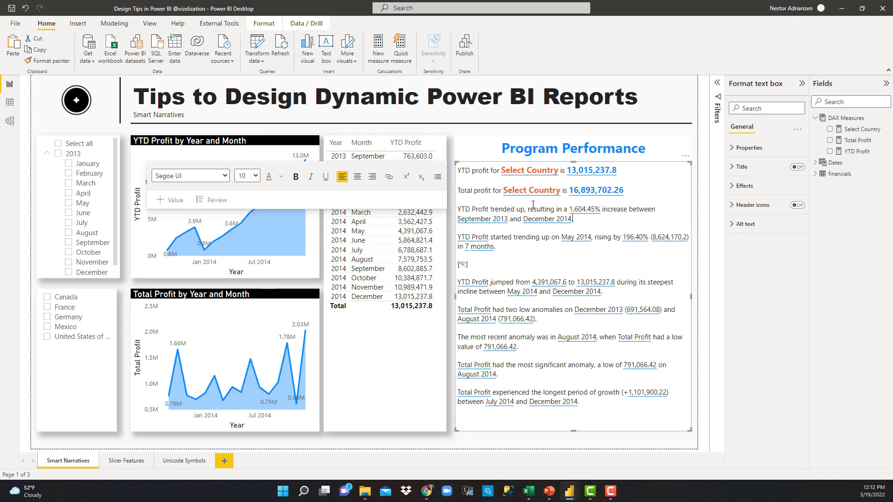
left_click(450, 272)
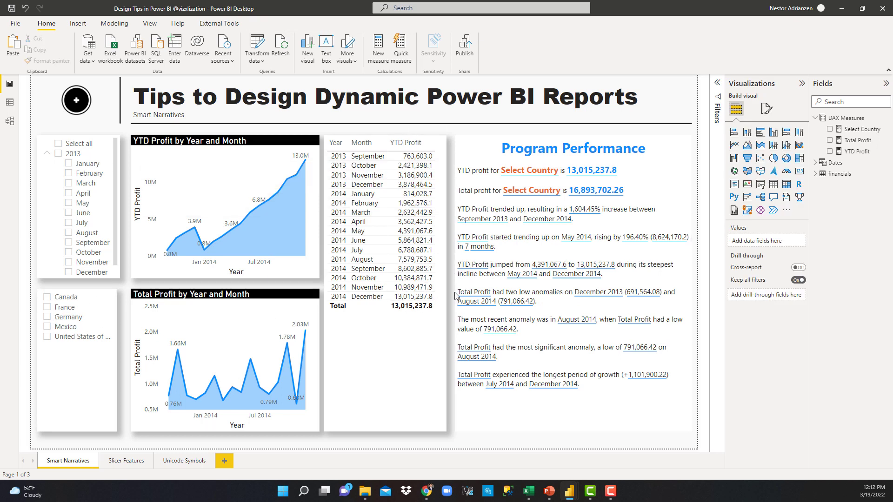
- Filter the report to Mexico and December 2013 to check both narrative lines against the visuals, and clear both filters
left_click(47, 327)
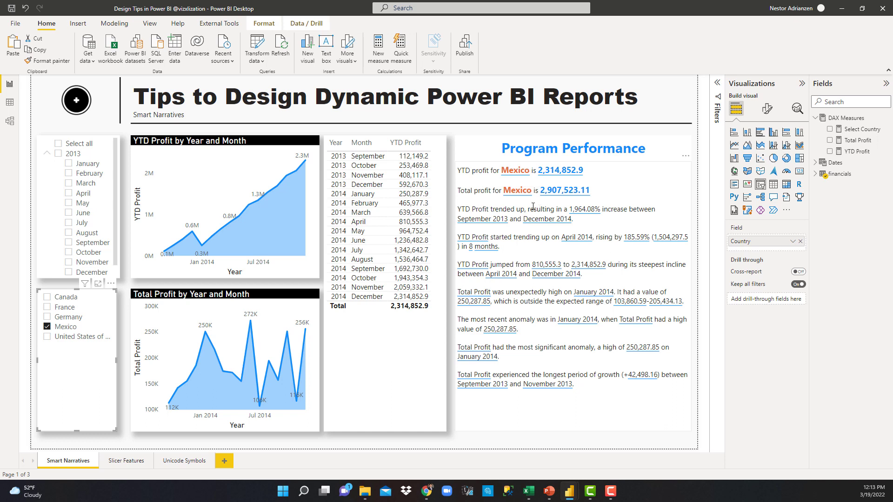
left_click(69, 272)
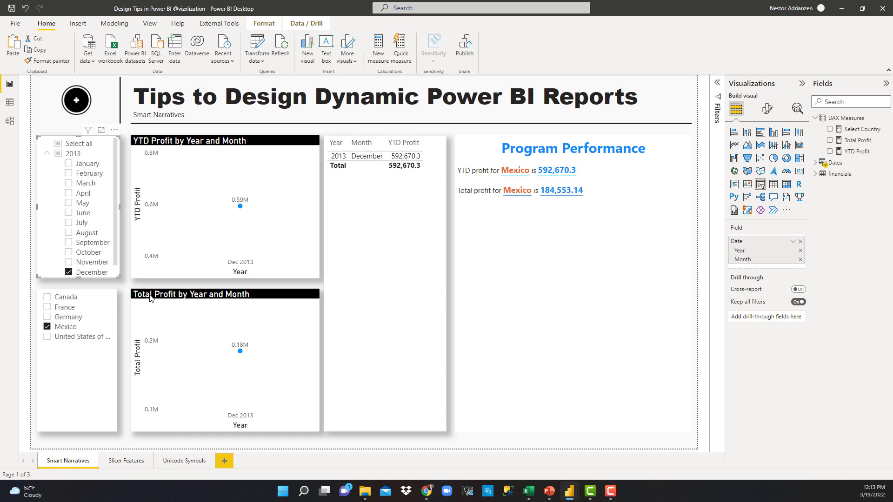
mouse_move(273, 316)
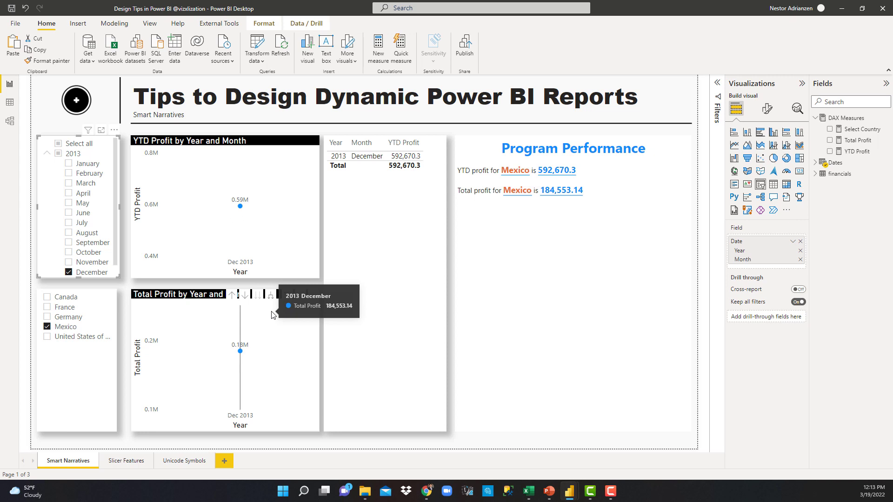
left_click(48, 327)
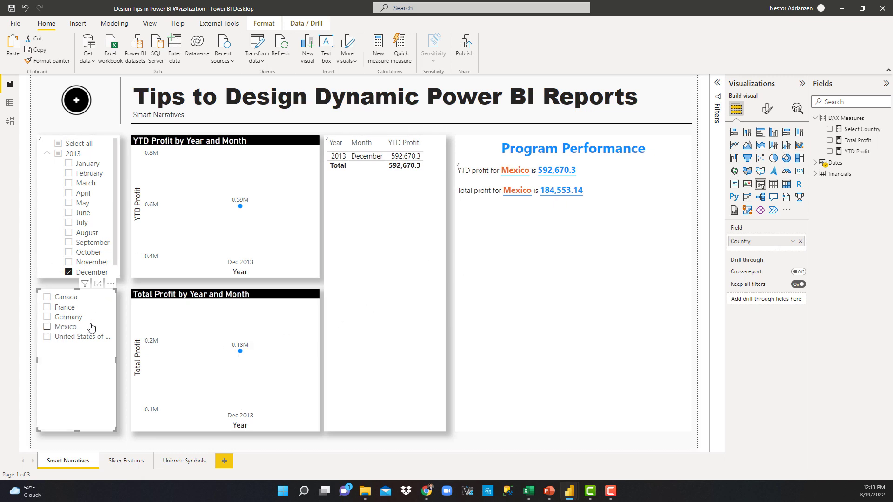
left_click(68, 273)
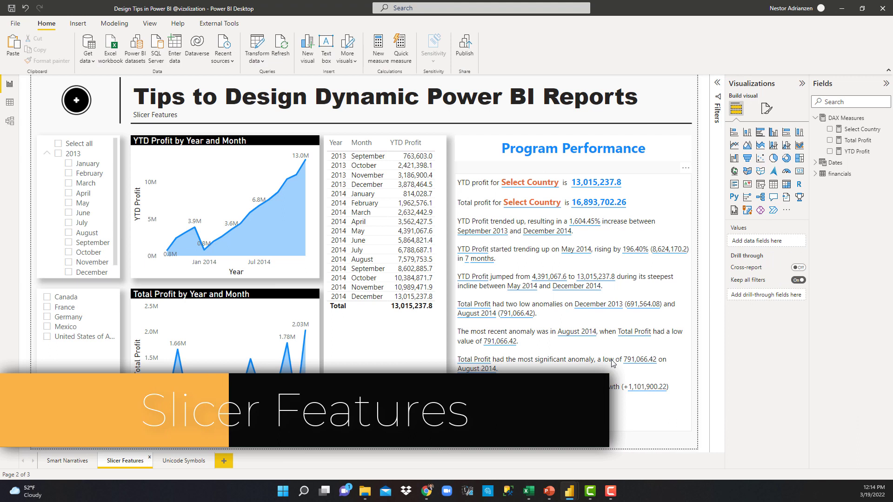
- Turn on the Search option in the country slicer's settings on the Slicer Features page
left_click(110, 370)
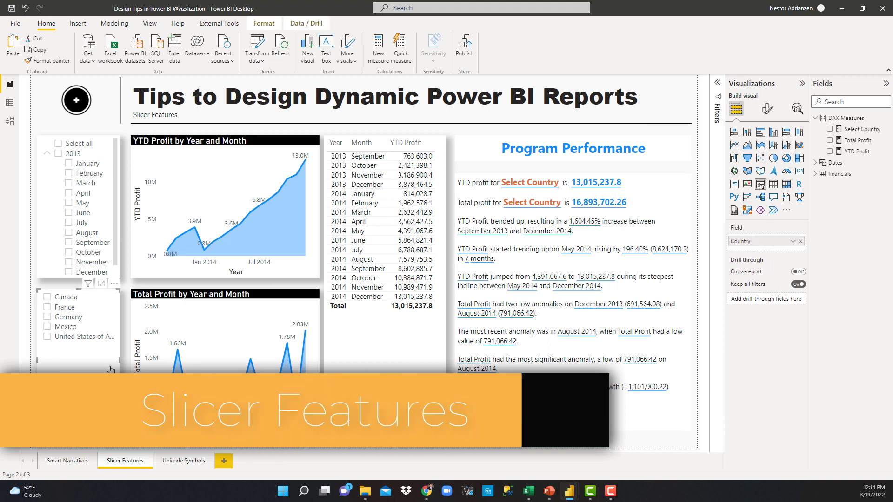
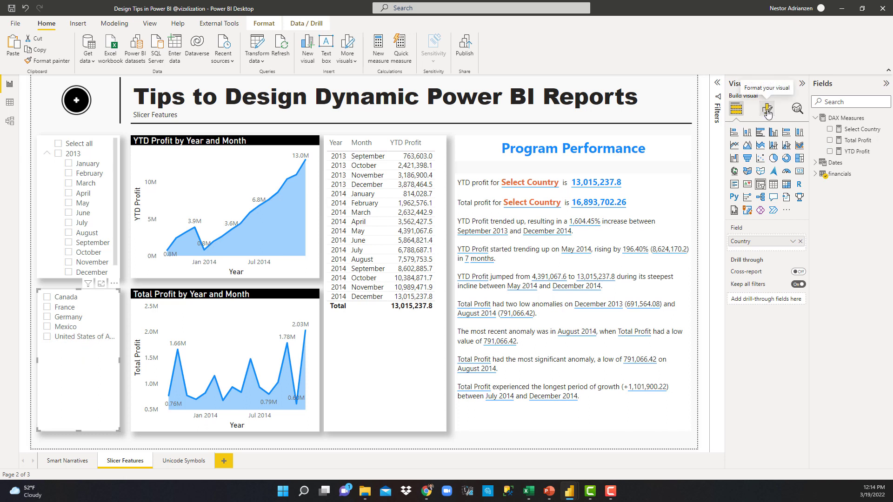
left_click(767, 112)
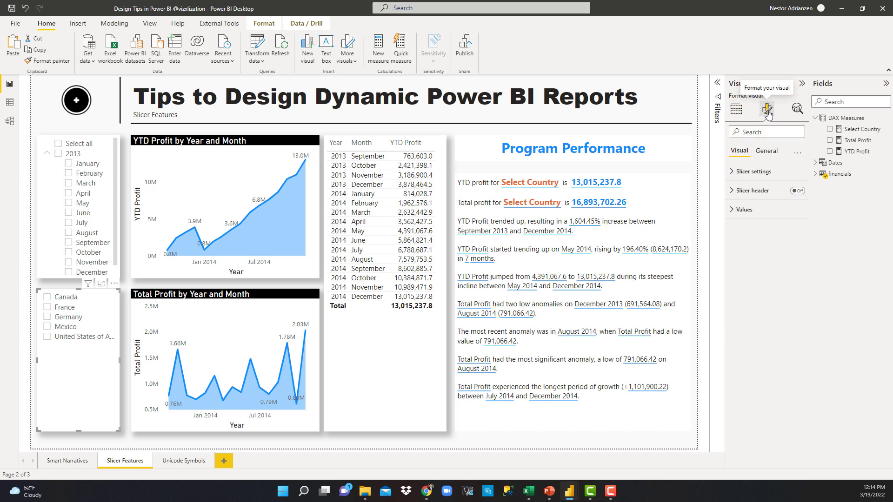
left_click(740, 174)
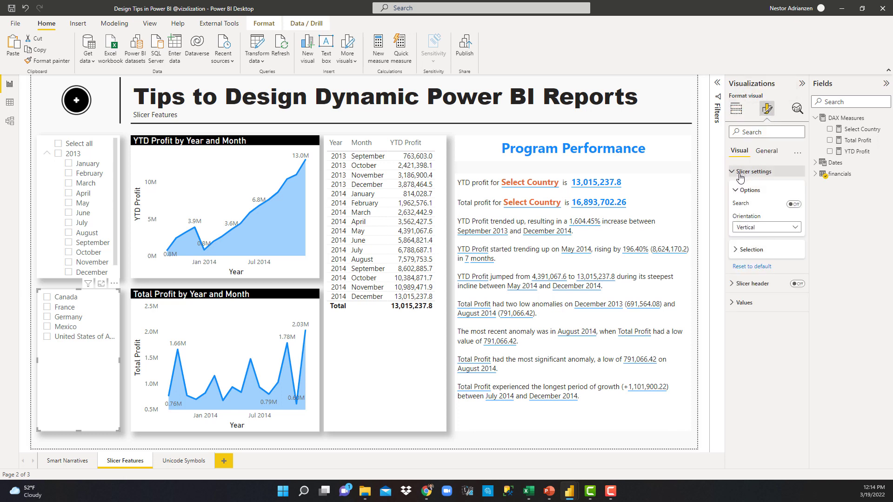
left_click(792, 207)
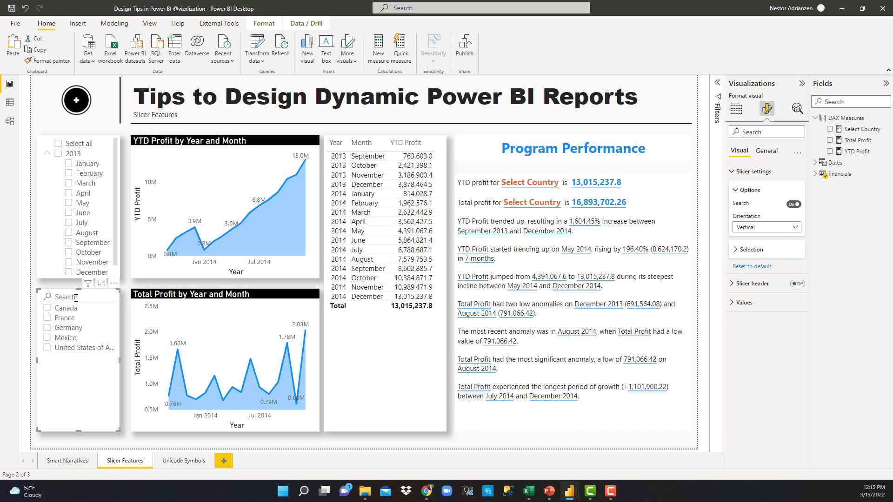
- Search the country slicer for "mexi" to test the search box, and clear the search text
type("mexi")
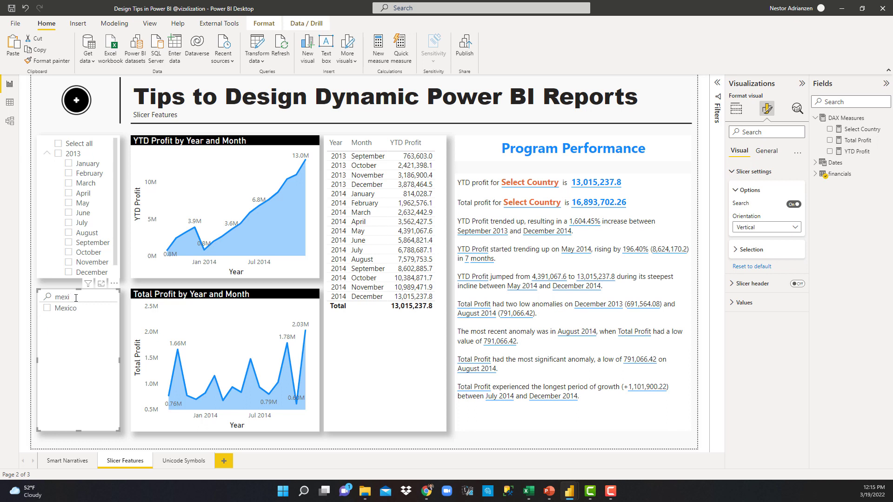
key("BackSpace")
key("BackSpace")
key("BackSpace")
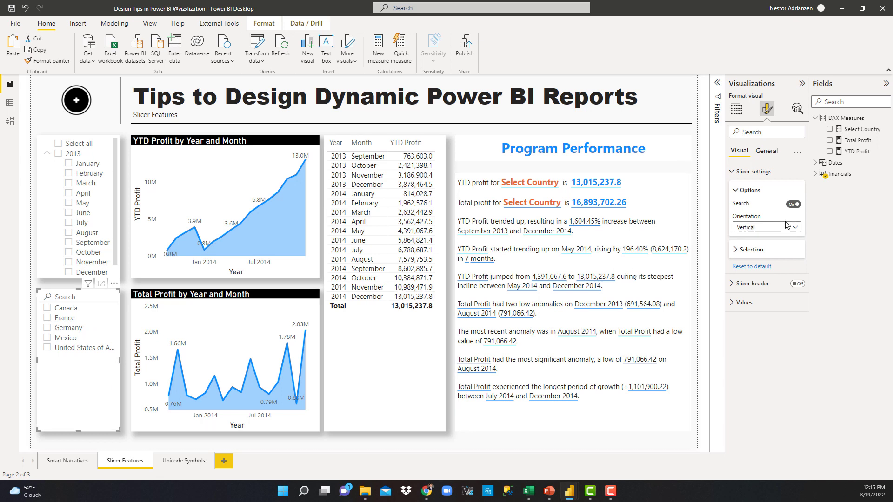
- Turn on the Show "Select all" option in the country slicer's selection settings
left_click(750, 252)
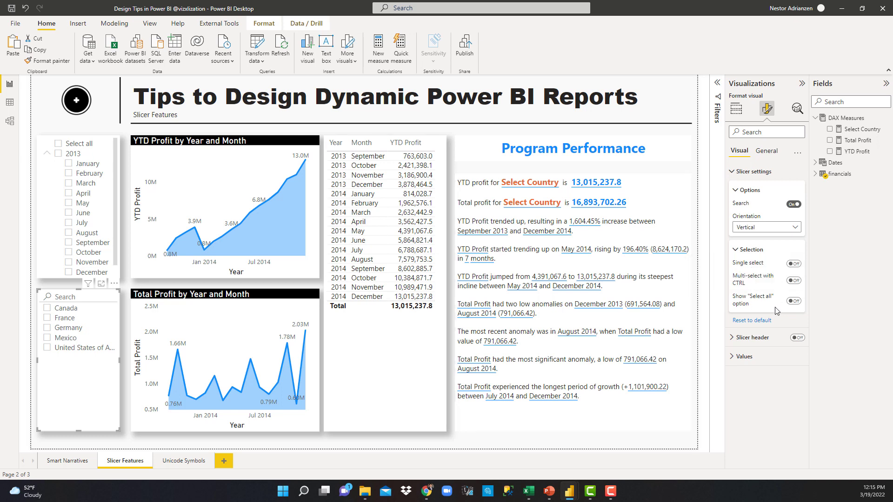
mouse_move(763, 308)
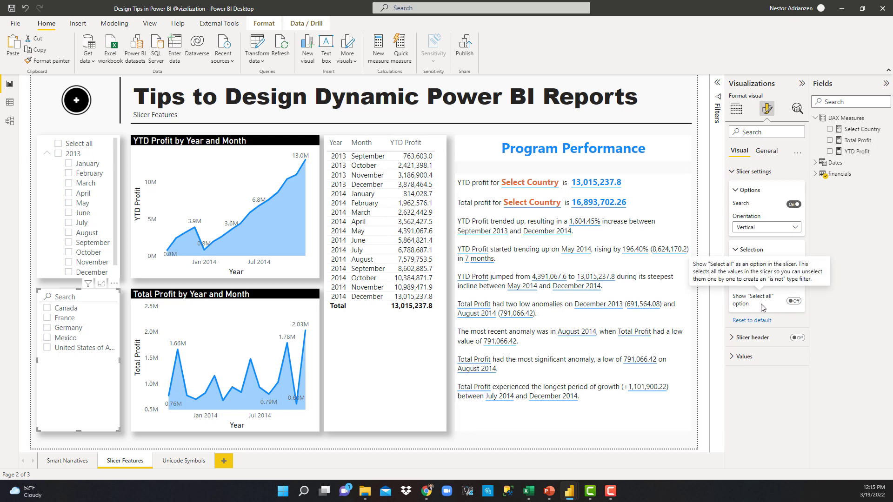
left_click(793, 301)
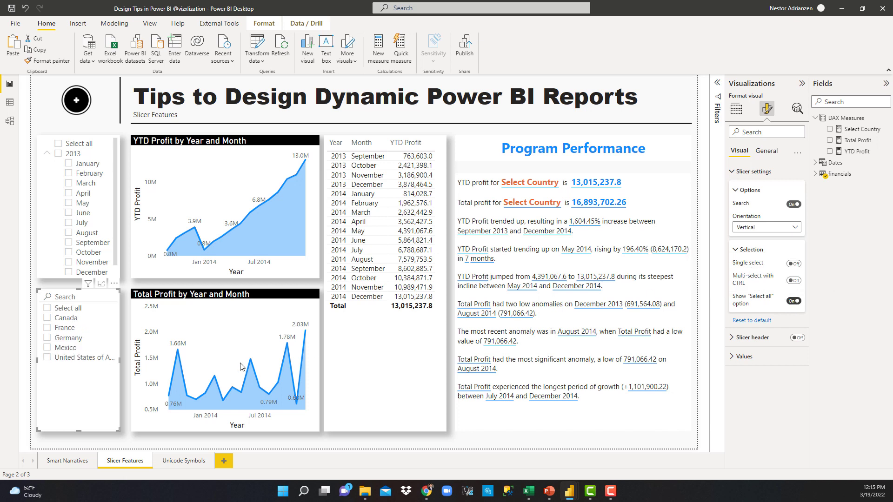
- Test the country slicer by checking and clearing Select all, filtering to Canada and France individually, and leaving no country selected
left_click(47, 308)
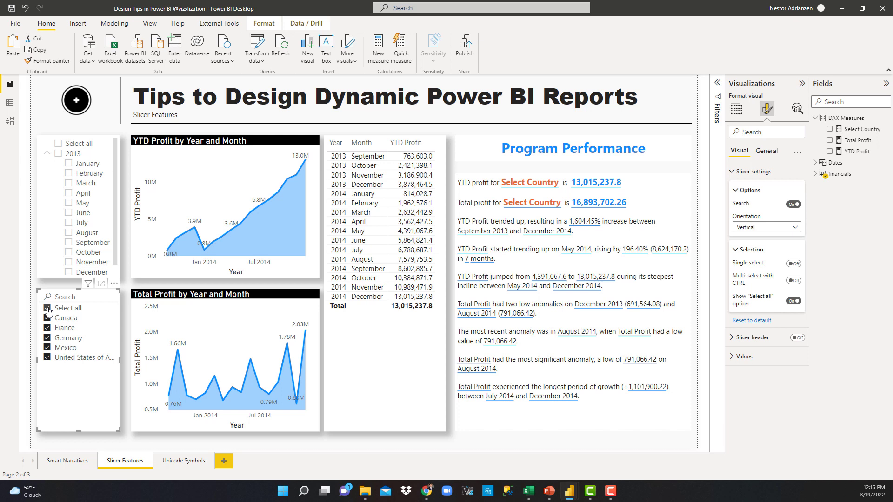
left_click(48, 308)
left_click(49, 319)
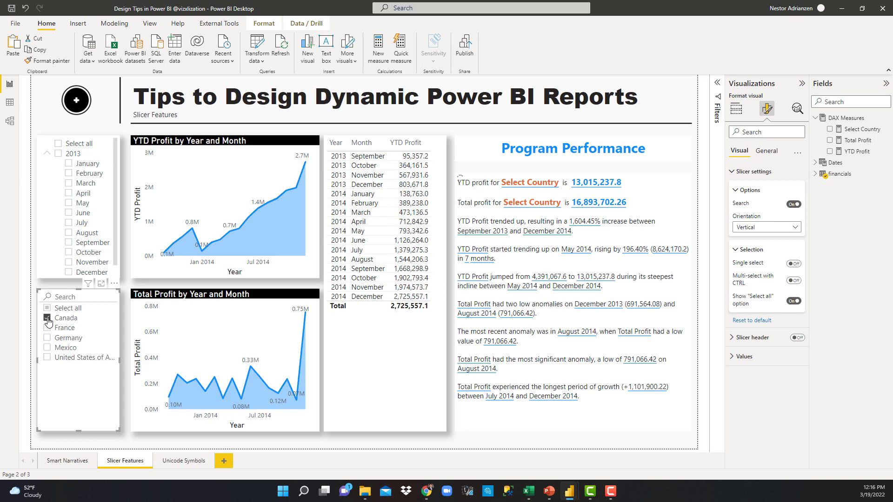
left_click(48, 320)
left_click(48, 328)
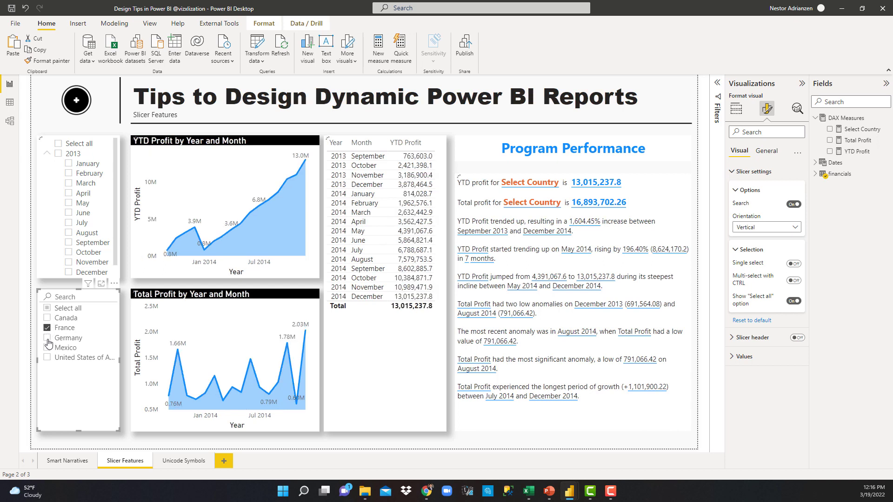
left_click(48, 339)
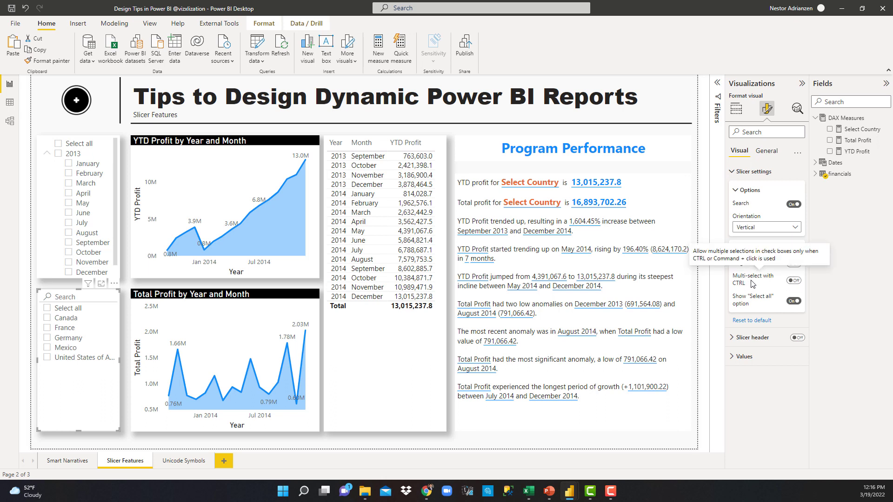
- Turn on Multi-select with CTRL for the country slicer, test it with Canada and France together, and clear the selection
left_click(794, 281)
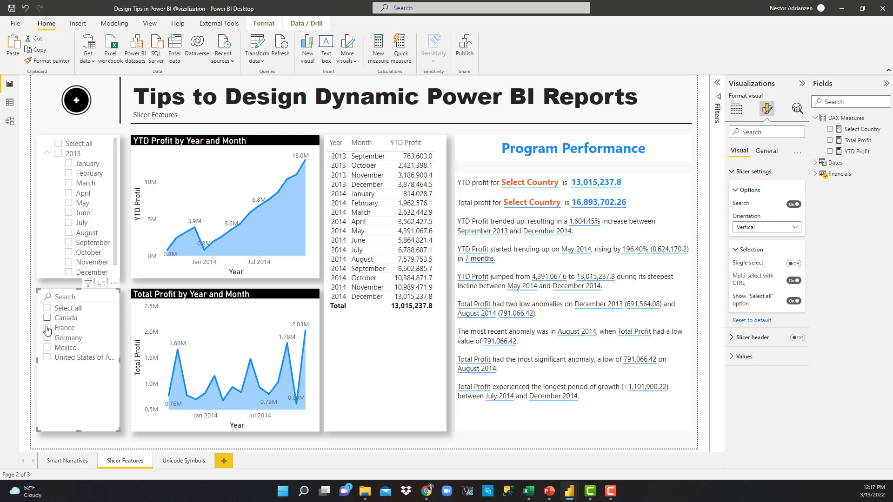
key("space")
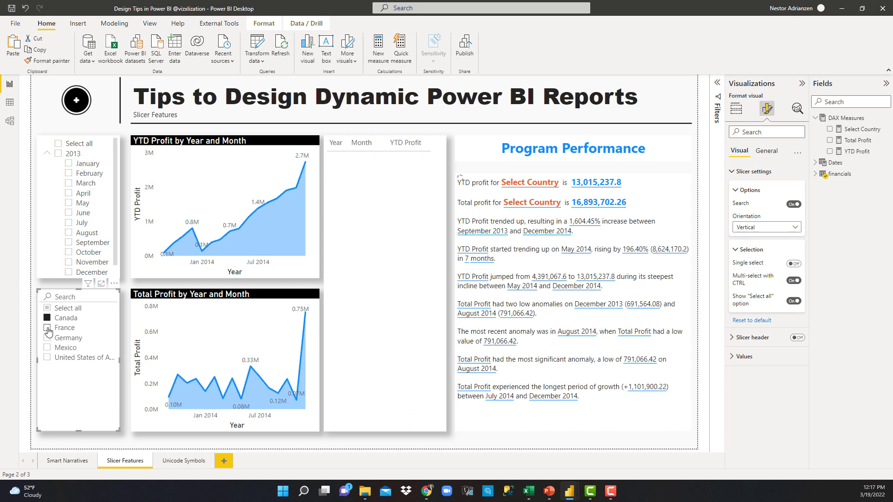
left_click(48, 329)
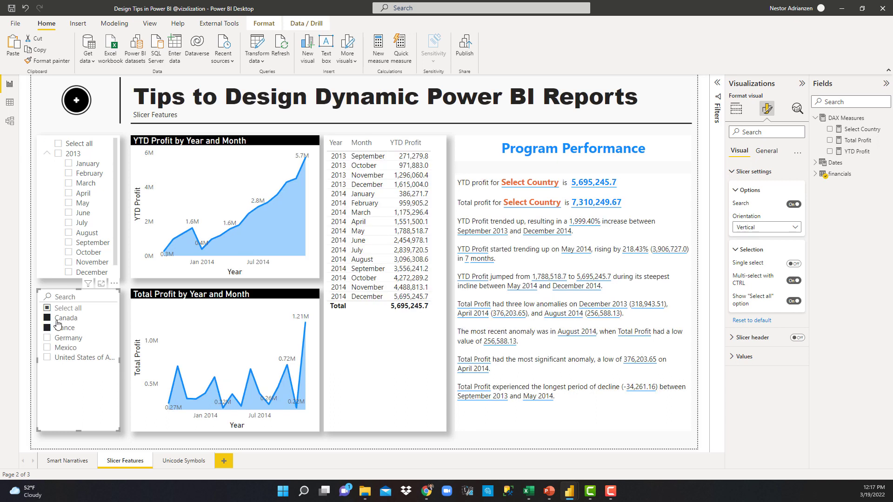
left_click(48, 310)
left_click(48, 309)
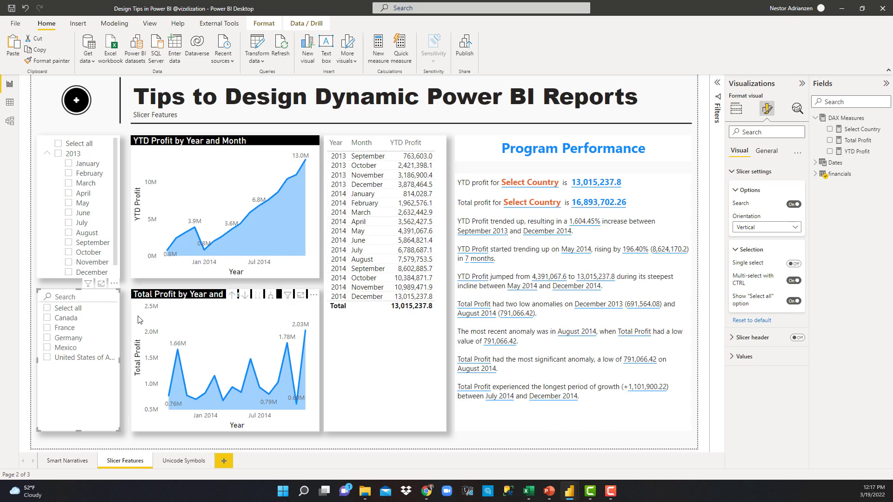
left_click(128, 330)
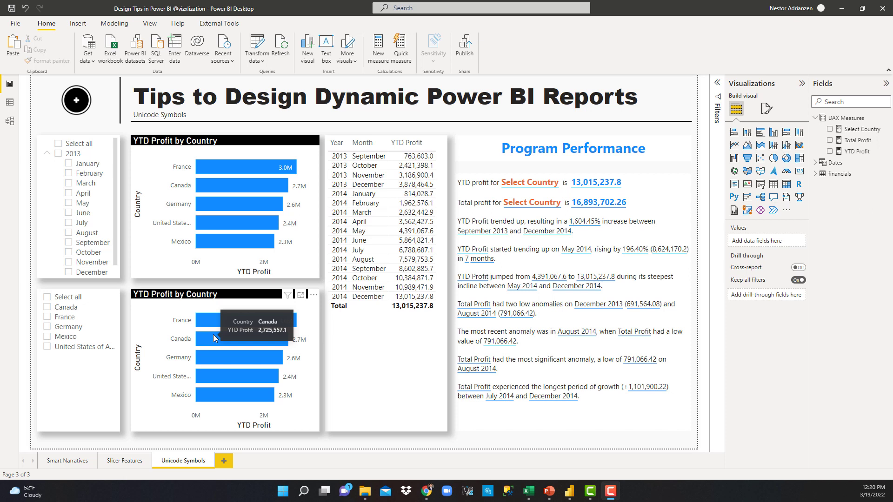
- Open a blank table for manual data entry on the Unicode Symbols page, and switch to the Unicodes workbook in Excel
left_click(87, 414)
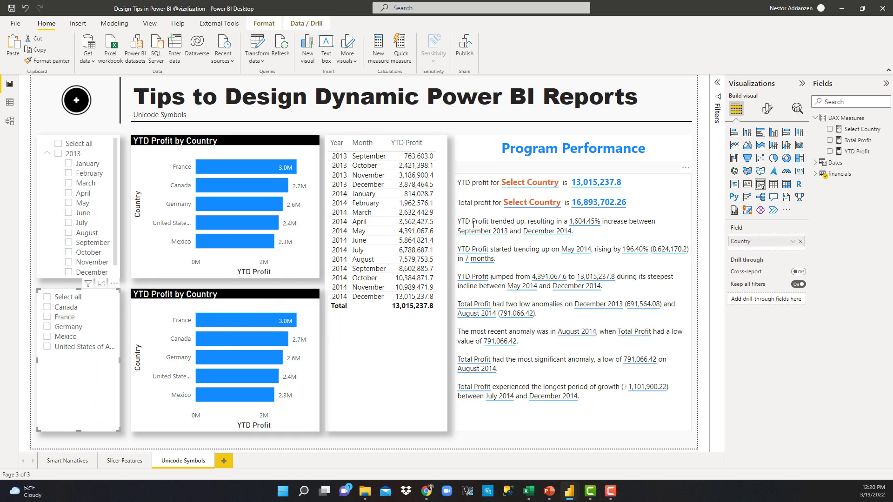
left_click(175, 43)
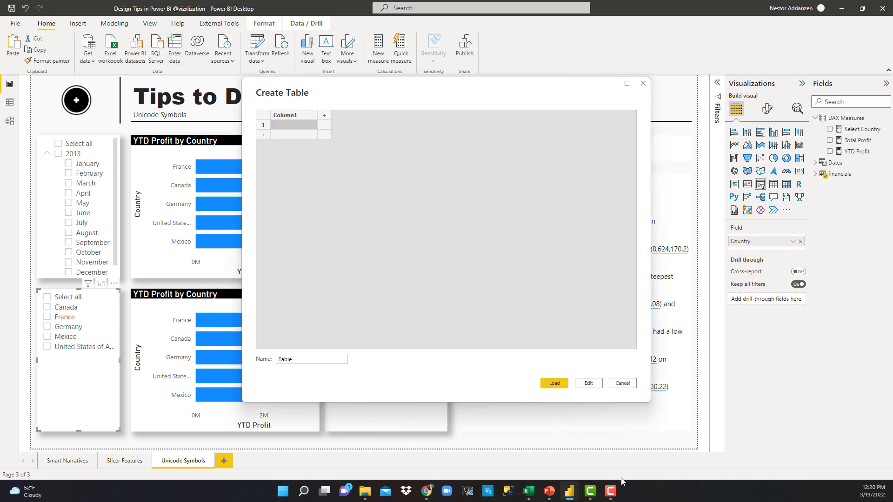
left_click(531, 492)
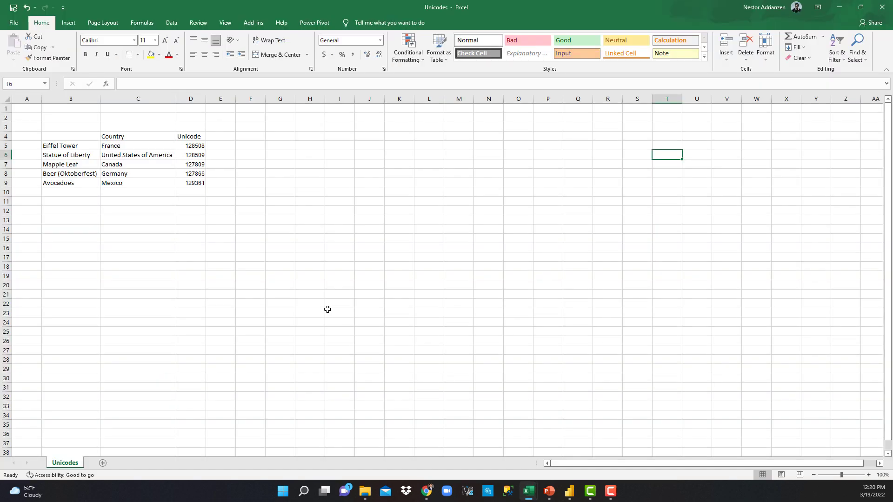
- Examine which symbol and Unicode number is assigned to each country, including Canada, Germany and Mexico, in the Unicodes sheet
left_click(317, 247)
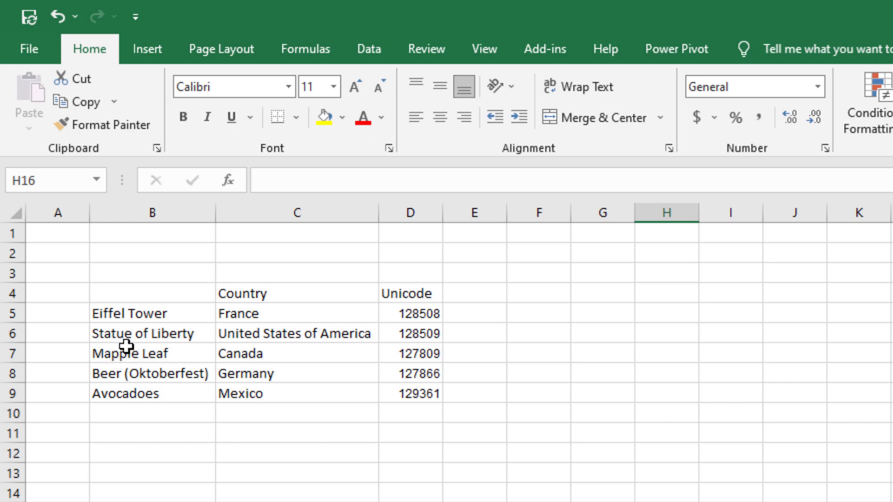
left_click(260, 356)
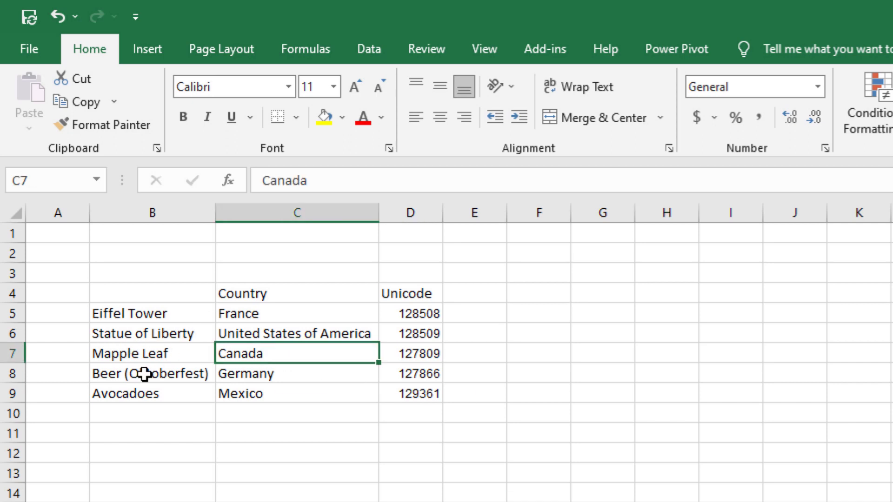
left_click(270, 378)
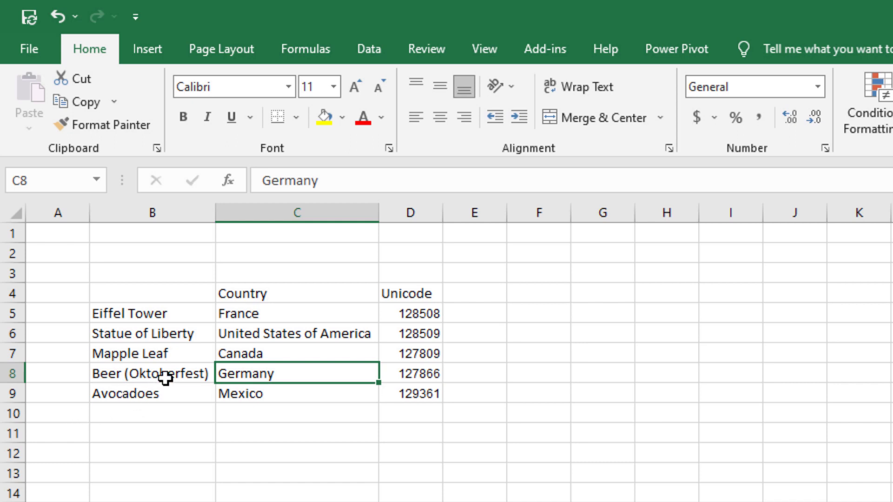
left_click(270, 396)
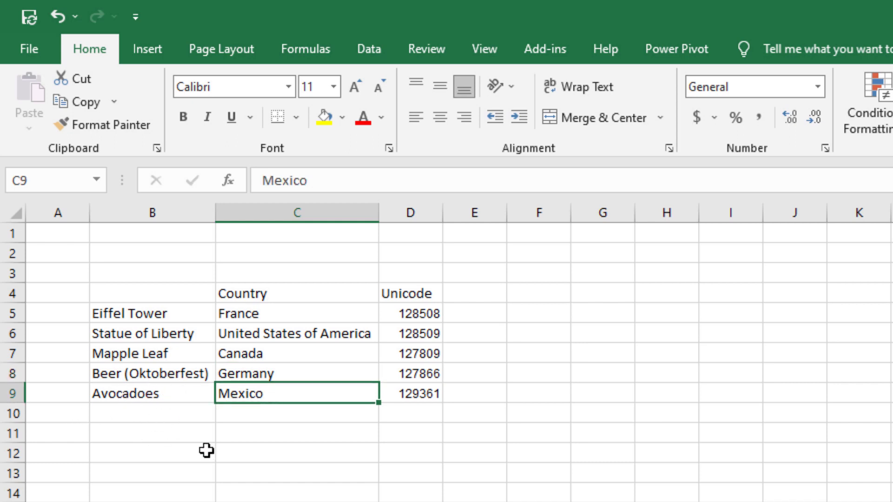
left_click(534, 372)
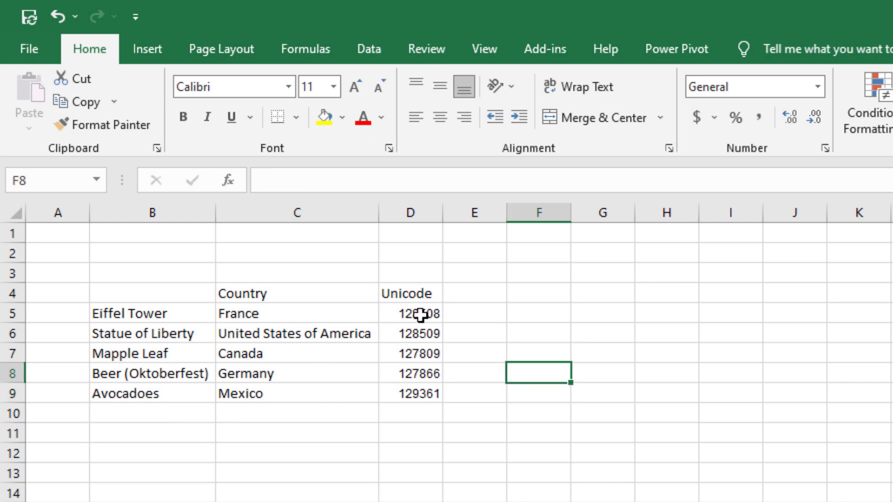
left_click_drag(420, 315, 421, 392)
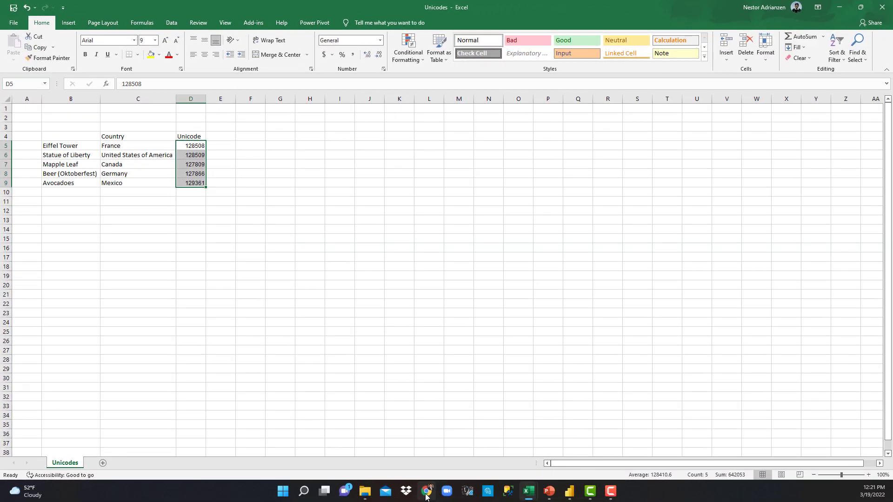
- Switch to Chrome and check the vertex42.com Unicode symbols list for the maple leaf's code in Misc Symbols and Pictographs
left_click(426, 496)
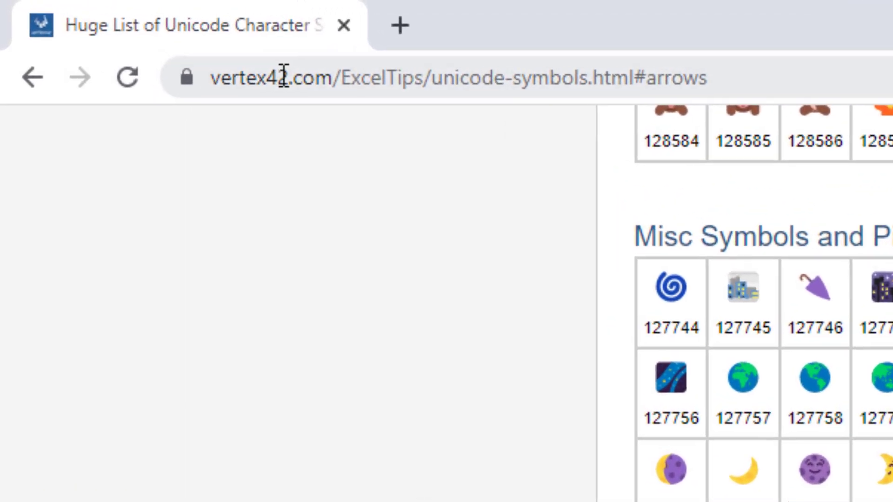
left_click(284, 77)
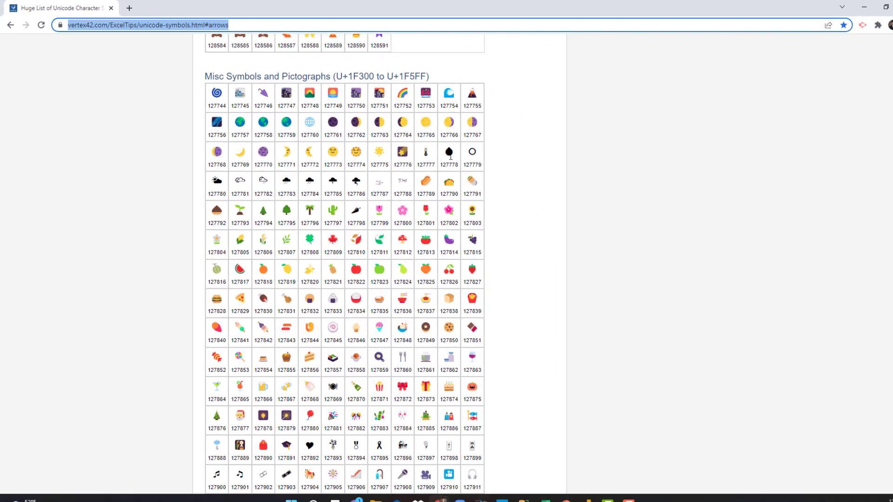
left_click(473, 211)
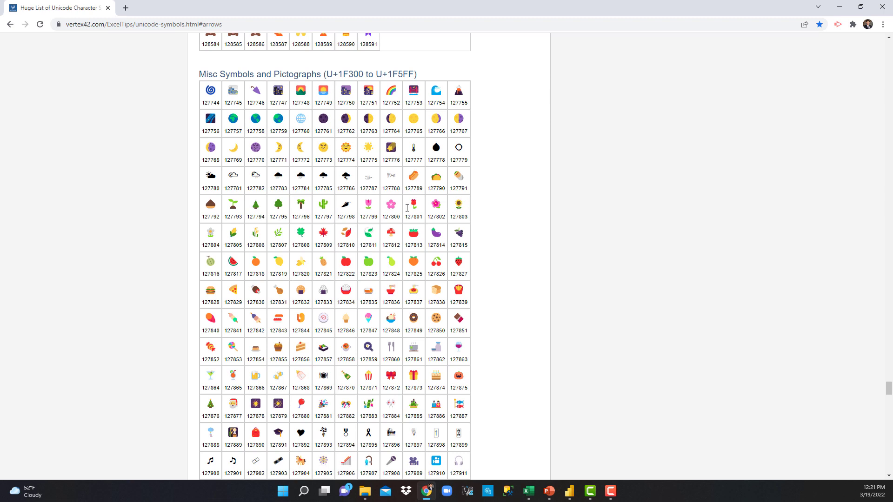
scroll(335, 231, "down", 1)
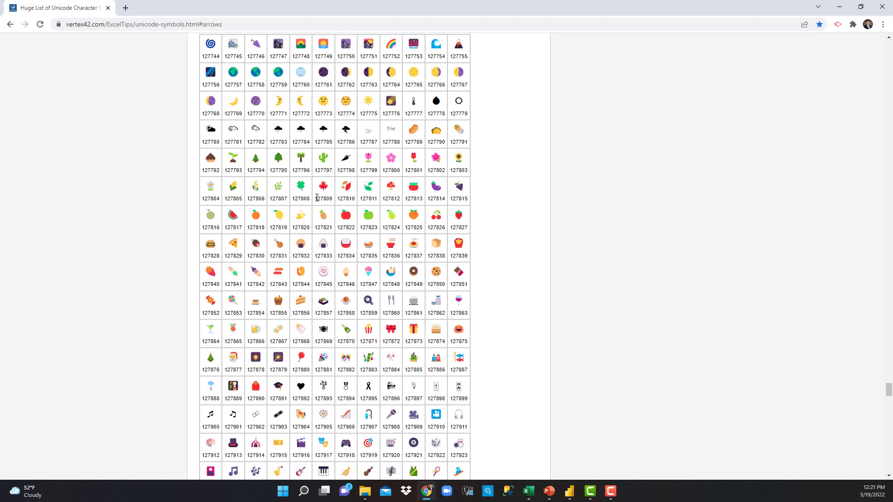
left_click_drag(317, 198, 333, 198)
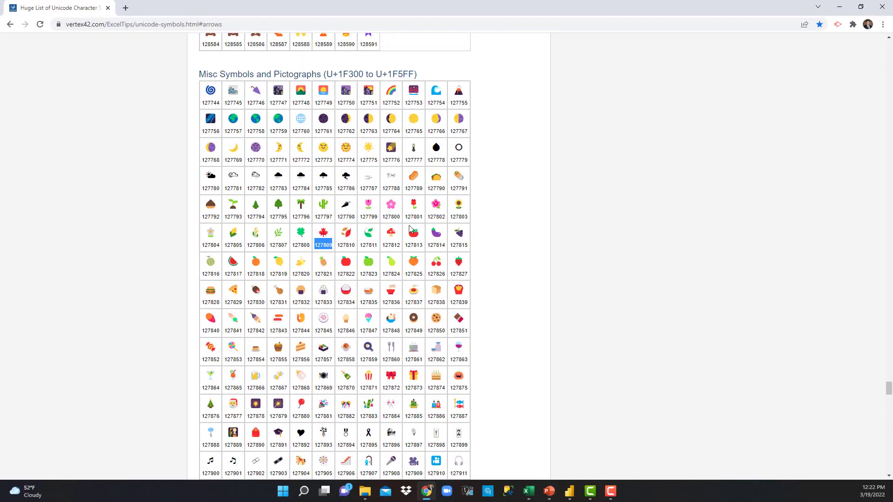
- Return to the Unicodes workbook in Excel, copy the Country and Unicode columns with headers (C4:D9), and switch to Power BI Desktop
left_click(839, 8)
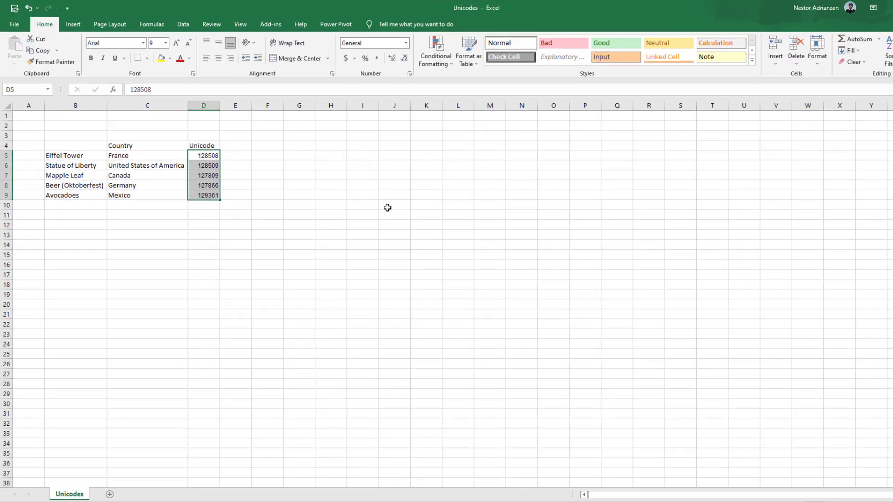
left_click(387, 207)
left_click_drag(326, 314, 437, 419)
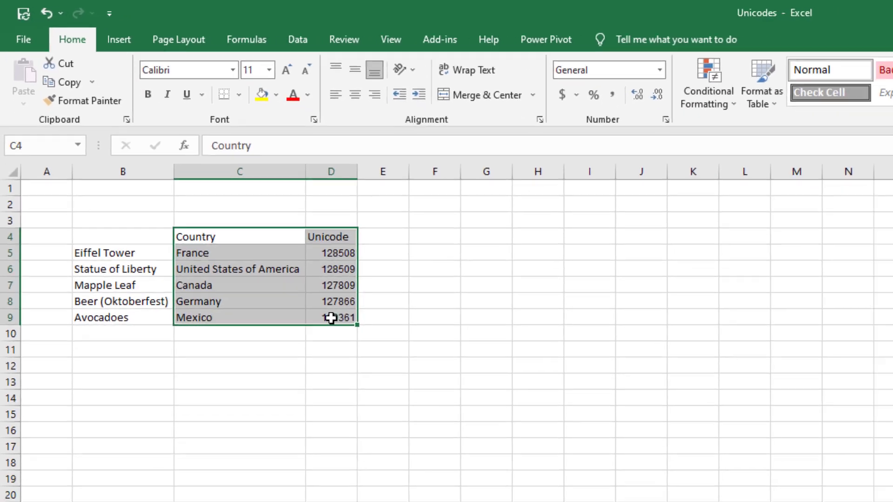
key("ctrl+c")
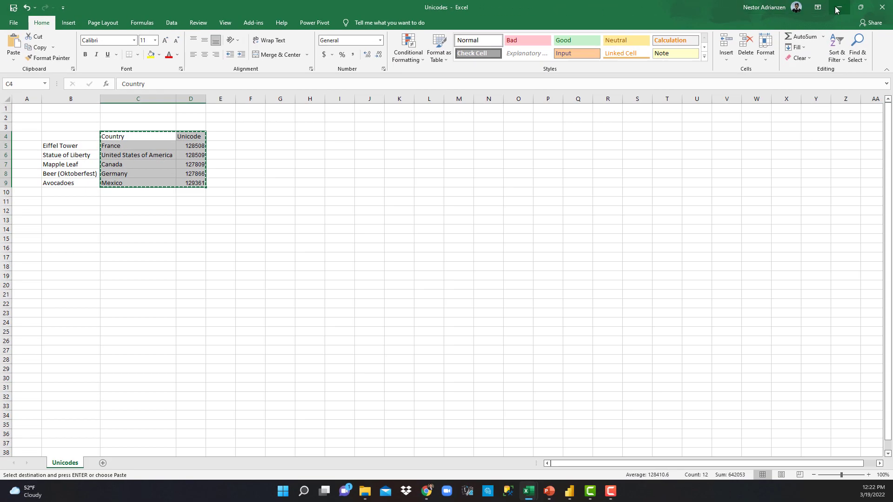
left_click(837, 10)
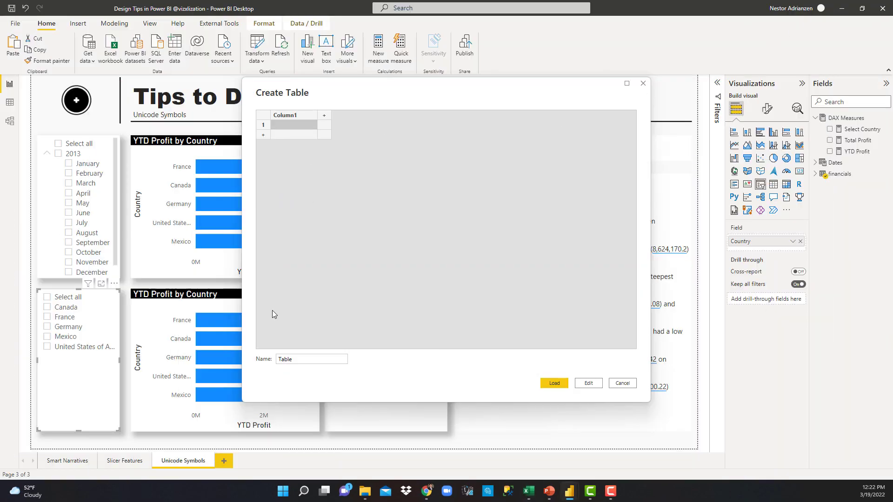
- Paste the copied country and Unicode data into the new table, name it Country Symbol, and load it
left_click(285, 116)
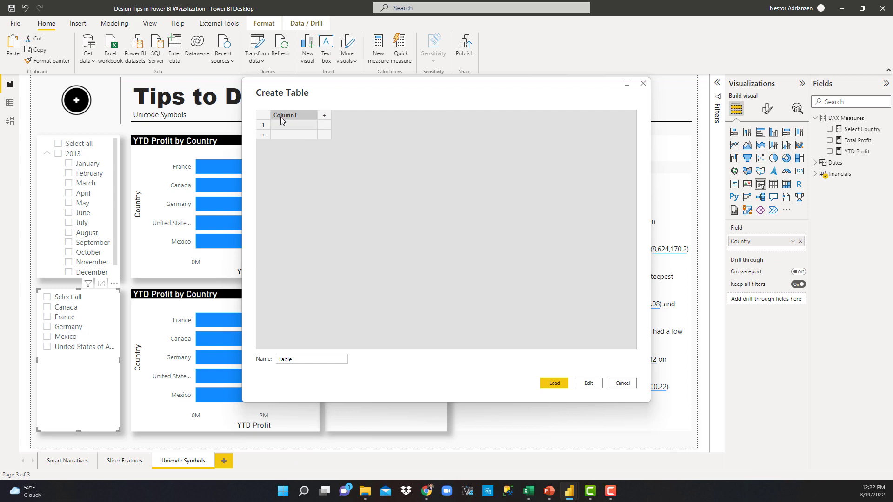
key("ctrl+v")
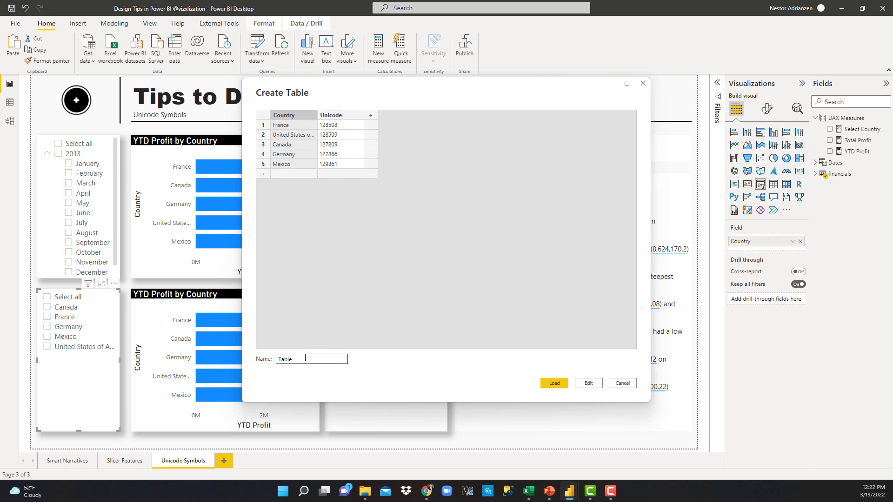
double_click(284, 359)
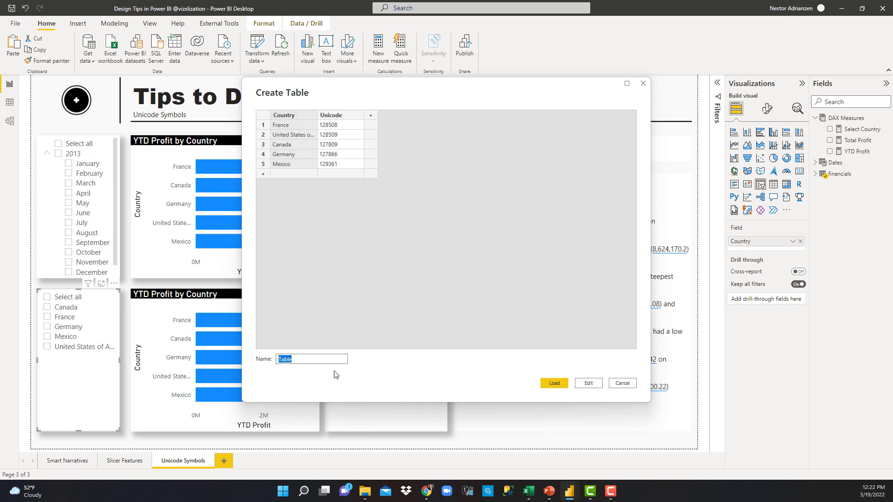
type("Country Symbol")
left_click(549, 384)
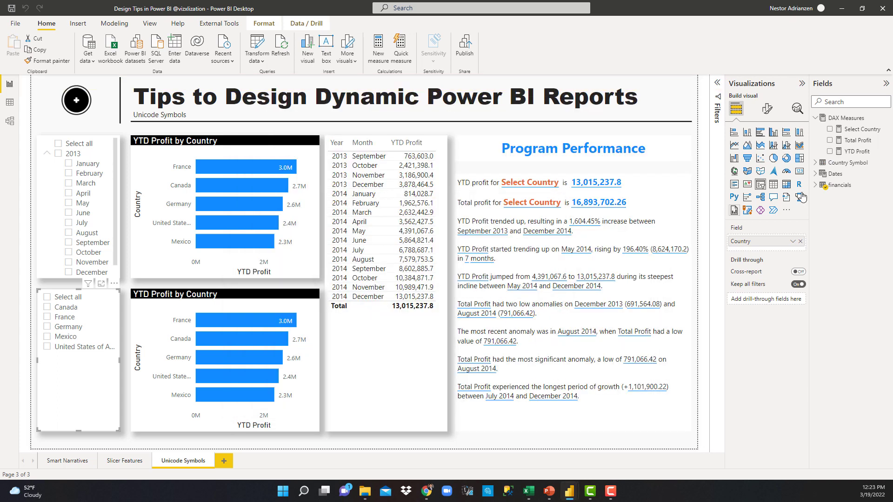
- Add a calculated column to the Country Symbol table: Symbol = UNICHAR('Country Symbol'[Unicode])
left_click(846, 166)
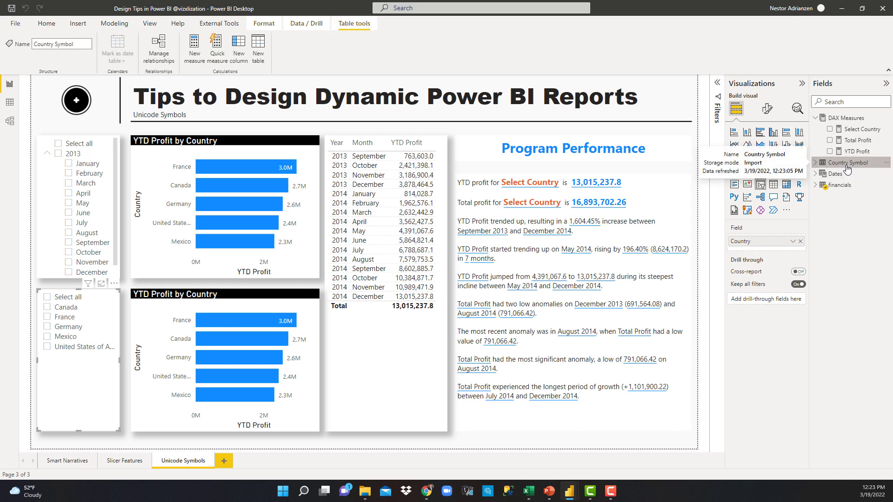
left_click(9, 103)
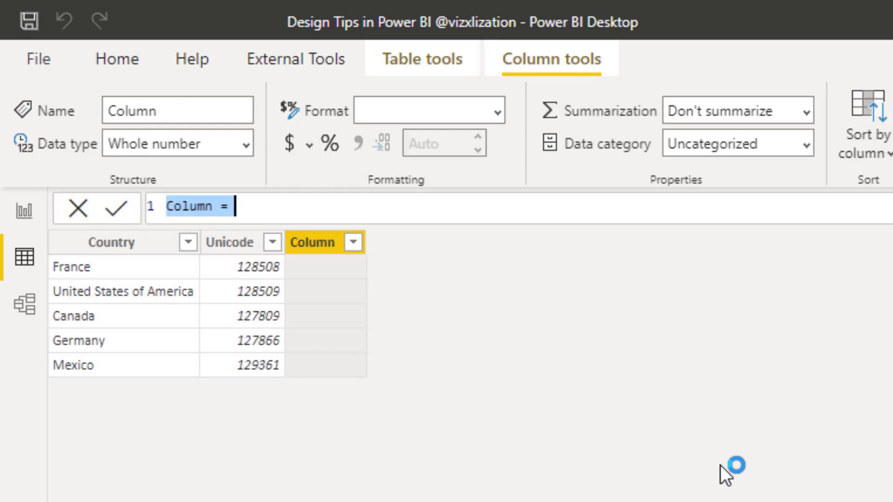
type("Symbol")
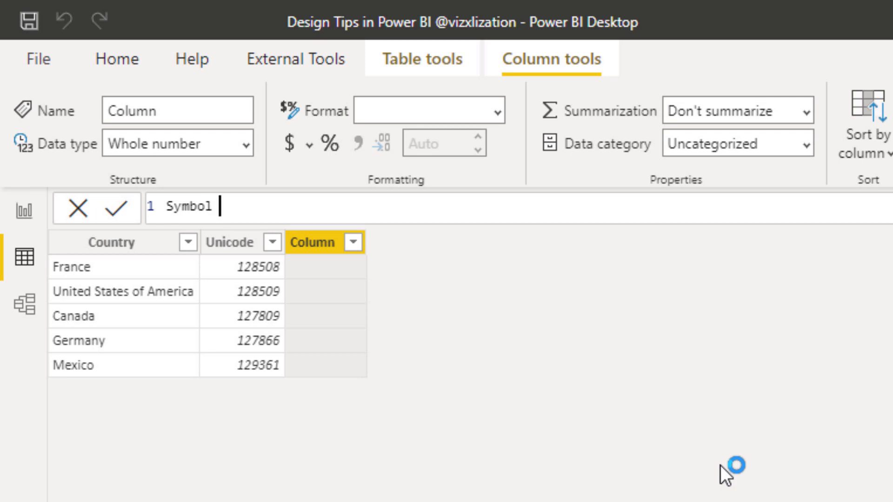
type(" = uni")
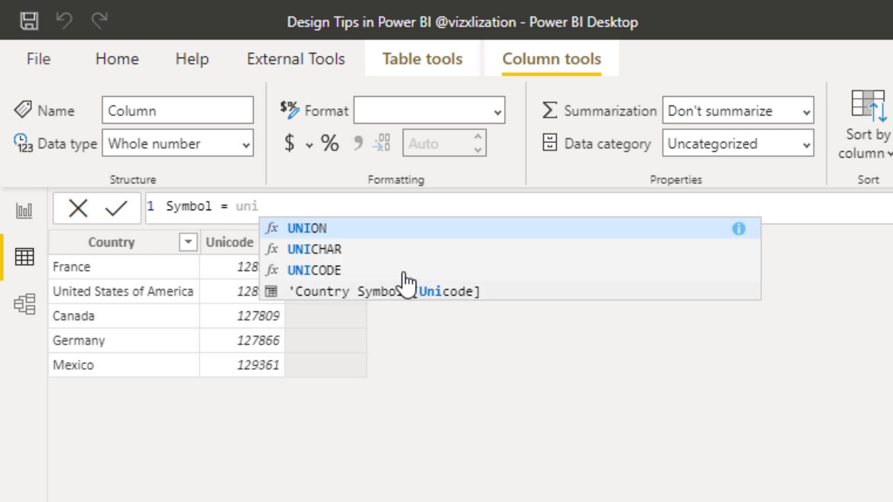
left_click(344, 252)
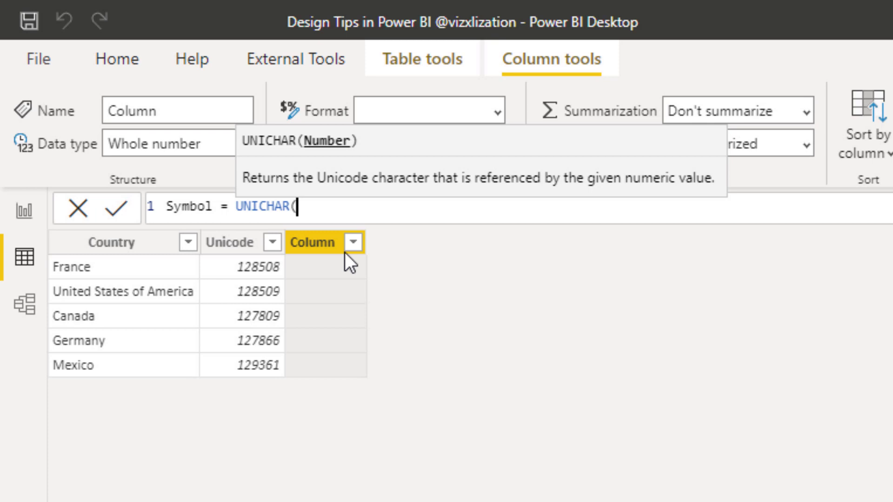
type("unico")
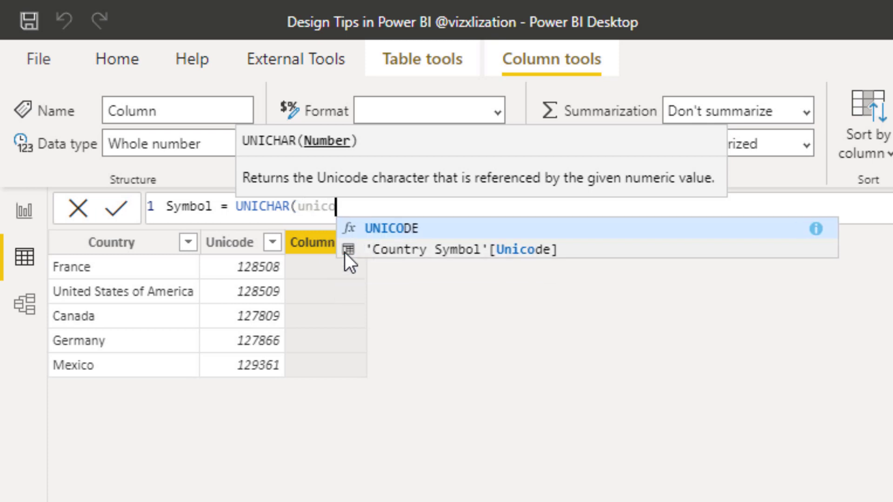
left_click(449, 248)
type(")")
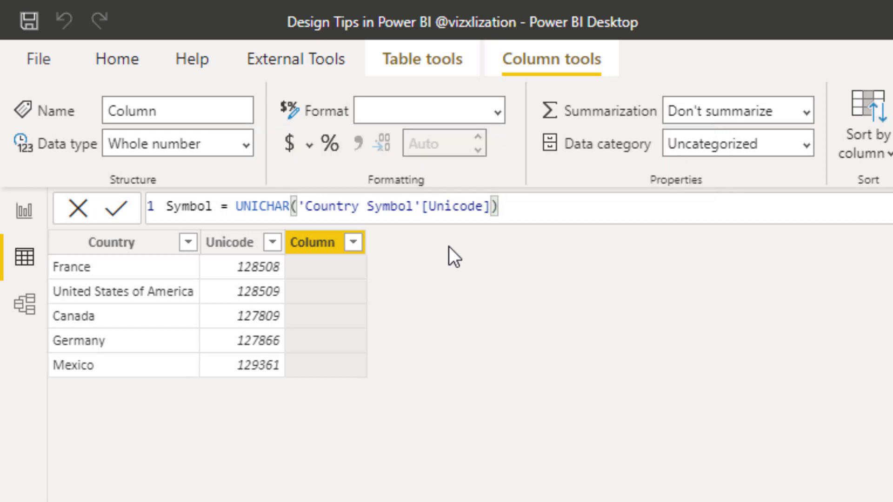
key("Return")
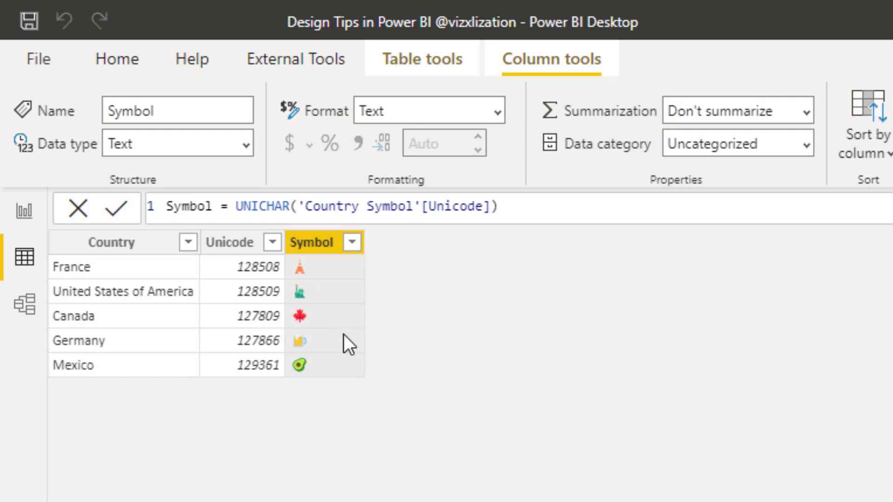
- Show the data model diagram and move the DAX Measures table beside the Country Symbol table, clear of the relationship lines
left_click(20, 148)
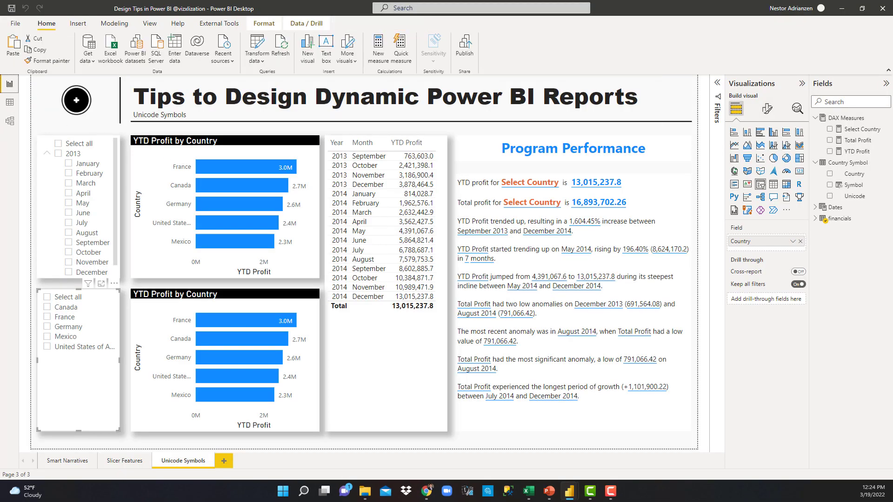
left_click(15, 125)
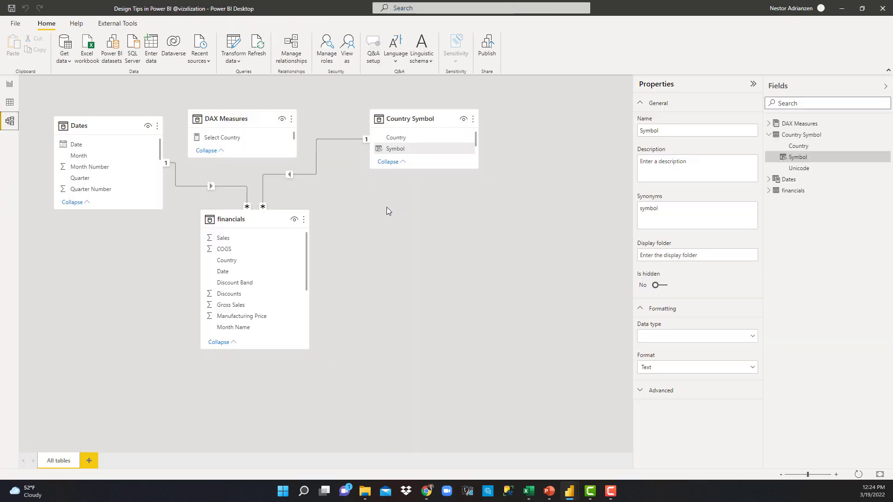
left_click_drag(230, 118, 554, 124)
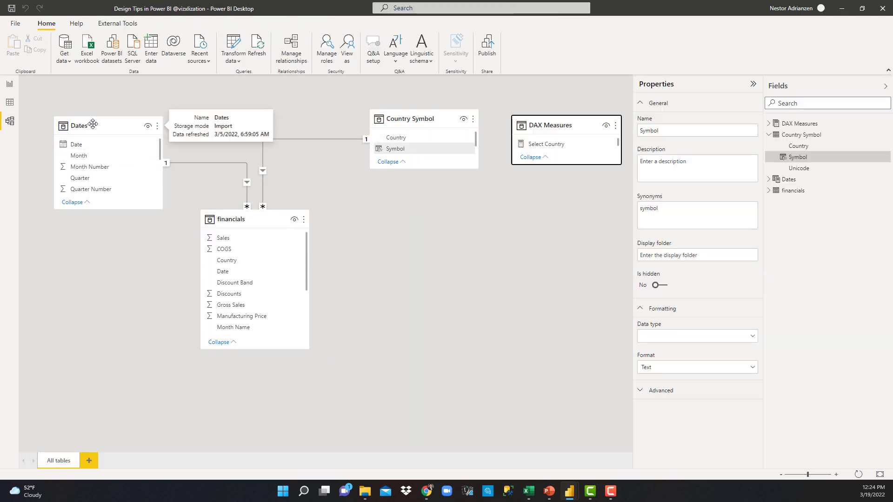
- Check the relationship between the financials and Country Symbol tables, including its linking columns and cardinality
left_click(93, 124)
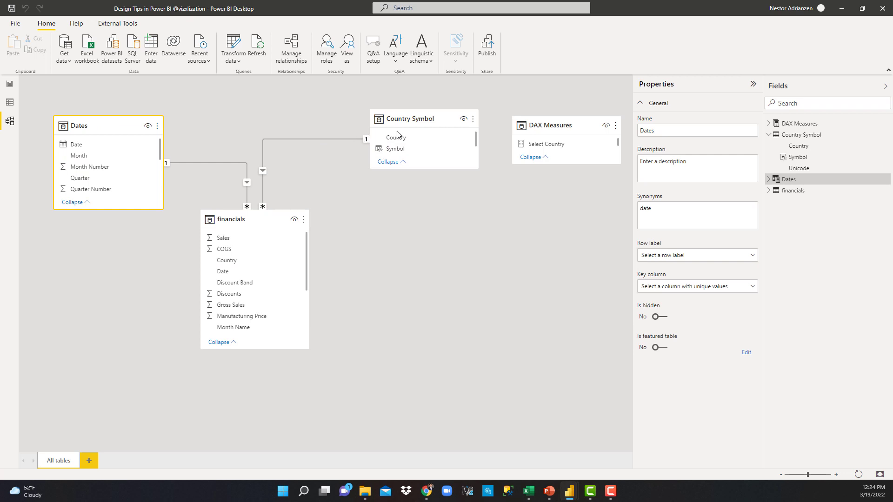
left_click(259, 215)
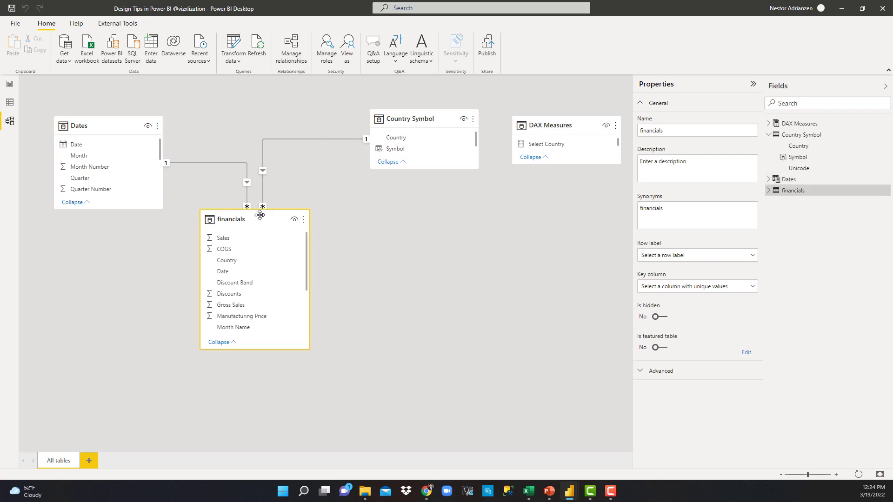
left_click(420, 121)
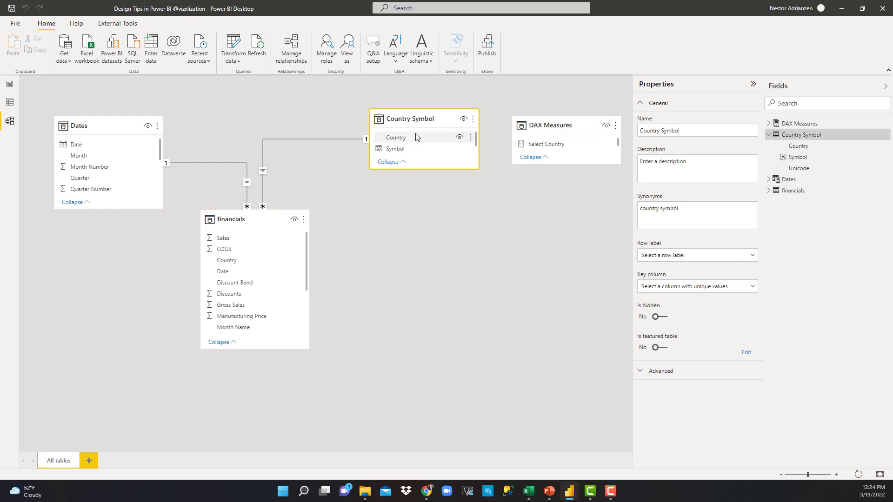
double_click(327, 138)
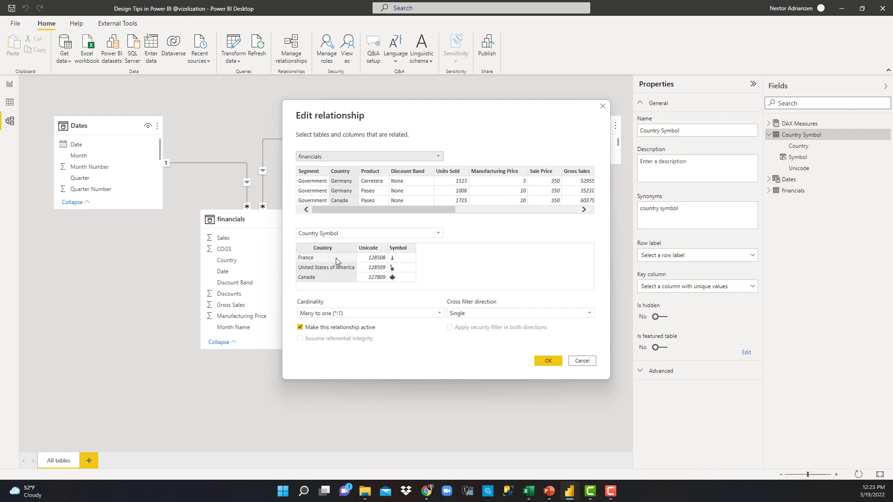
left_click(546, 363)
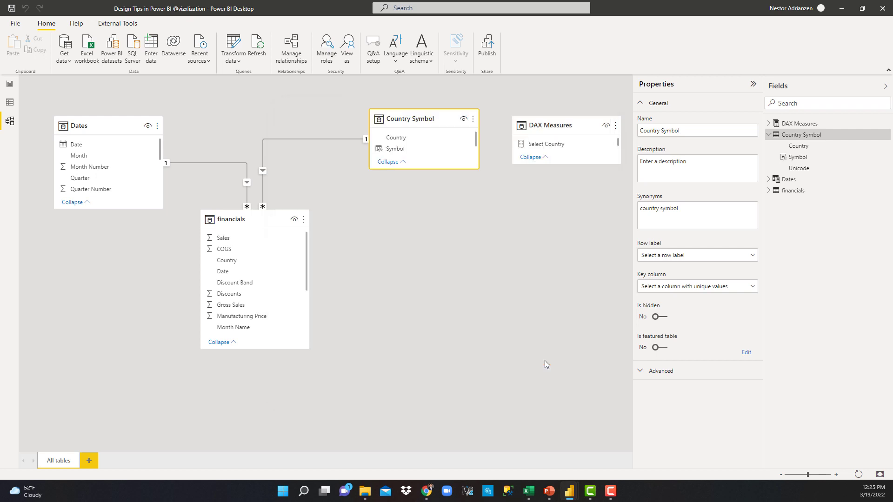
- On the Unicode Symbols report page, replace Country with the Symbol field from Country Symbol in the upper YTD Profit bar chart
left_click(10, 86)
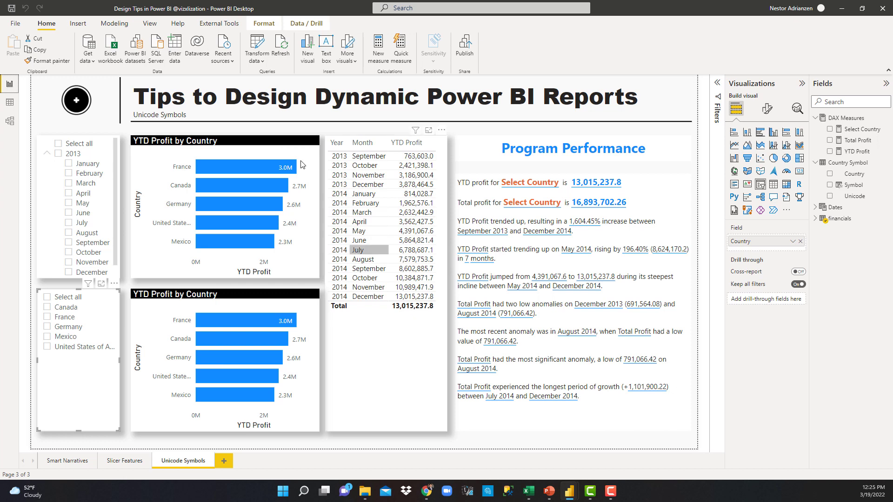
left_click(248, 152)
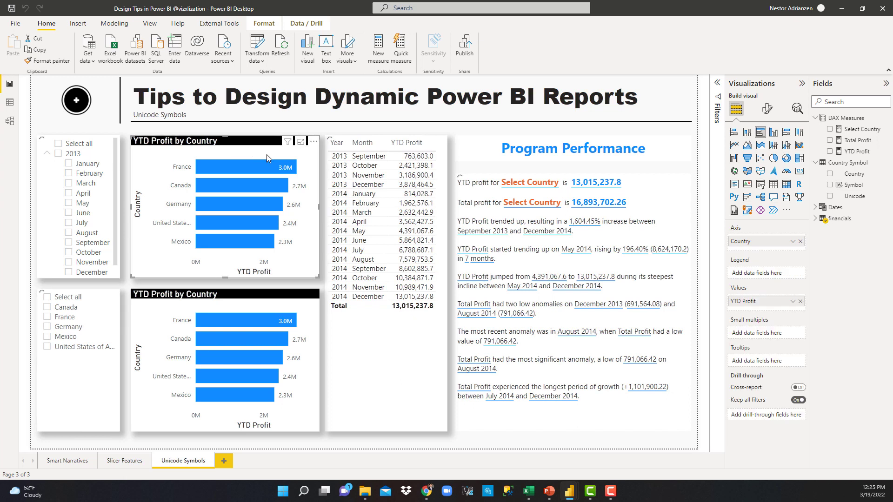
left_click(823, 227)
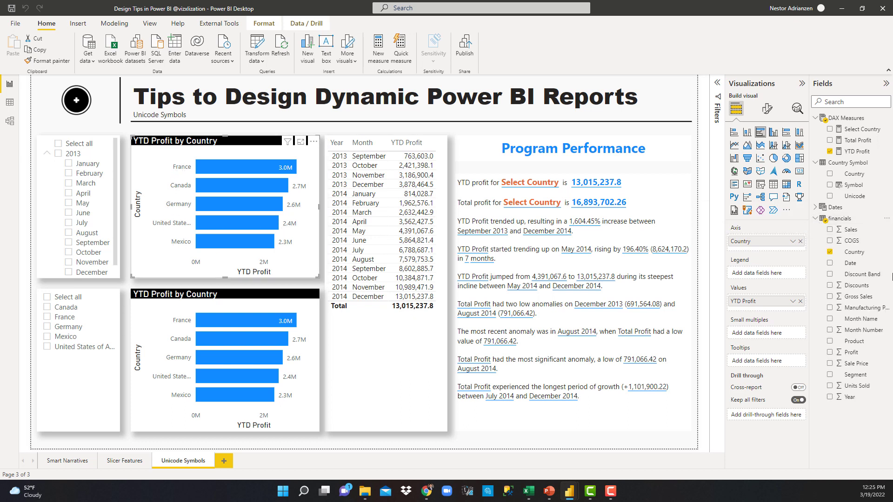
left_click(831, 253)
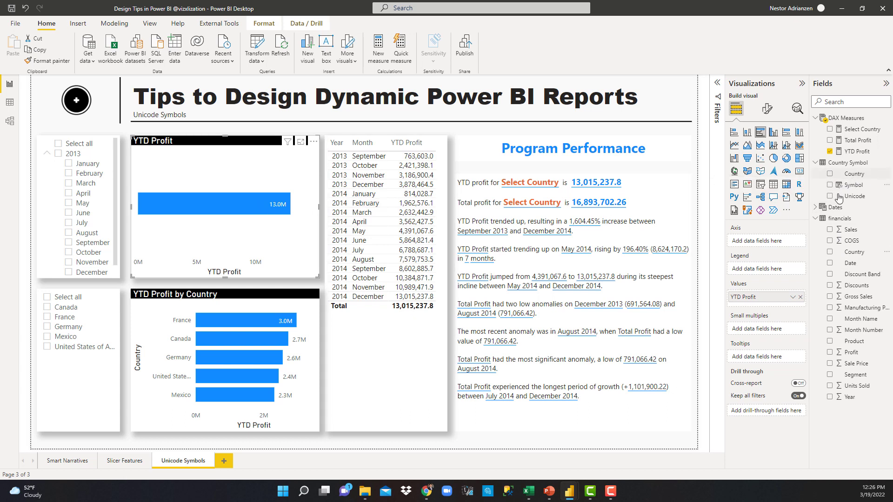
left_click_drag(831, 190, 769, 269)
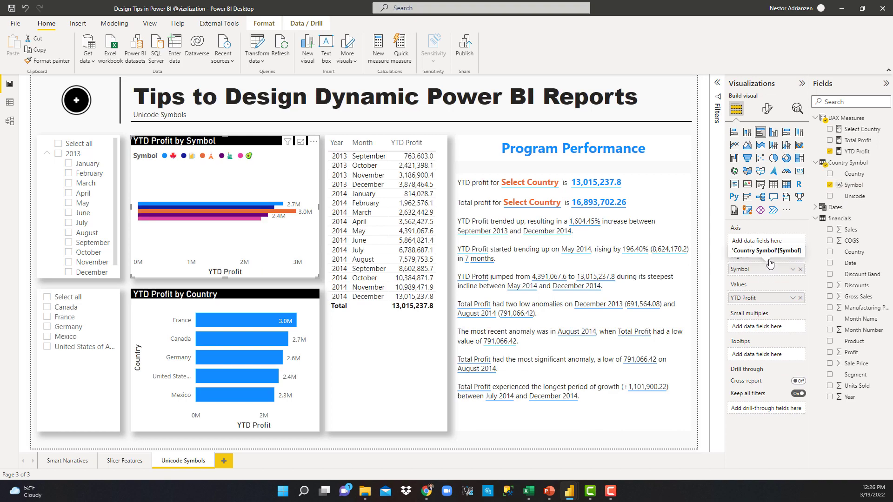
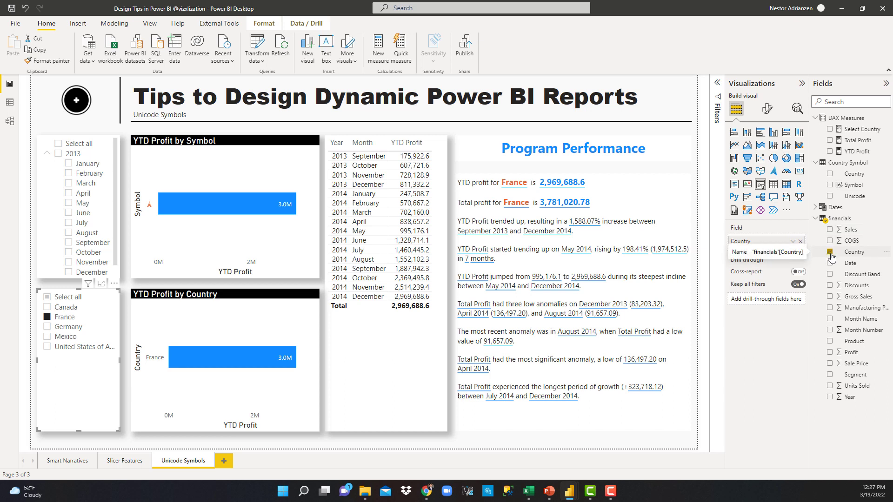
- Replace Country with the Symbol field in the country slicer, and test the slicer with the avocado symbol
left_click(830, 253)
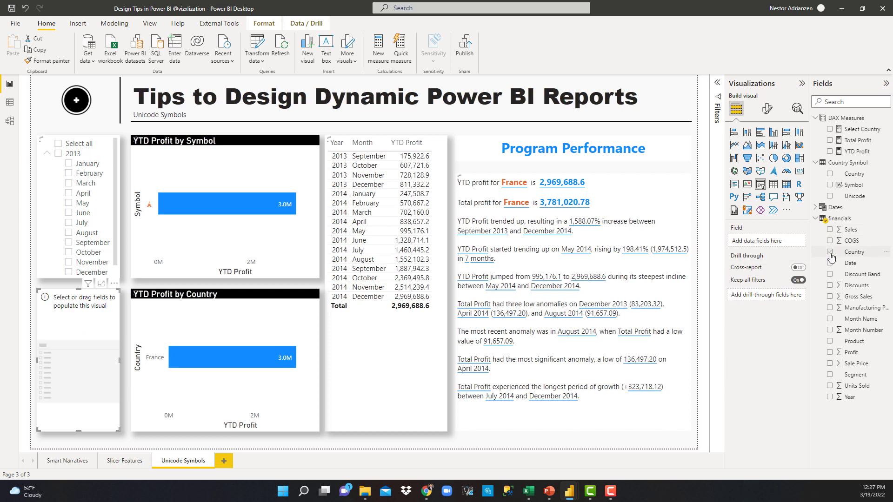
left_click(831, 185)
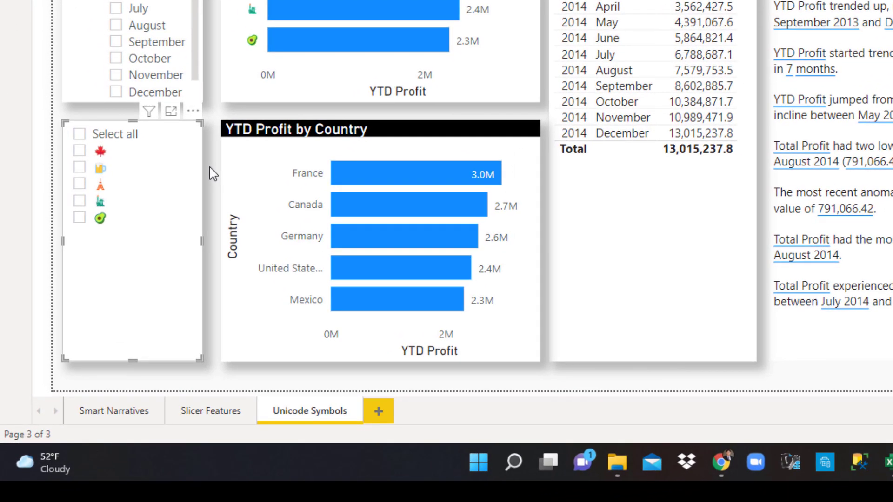
left_click(80, 219)
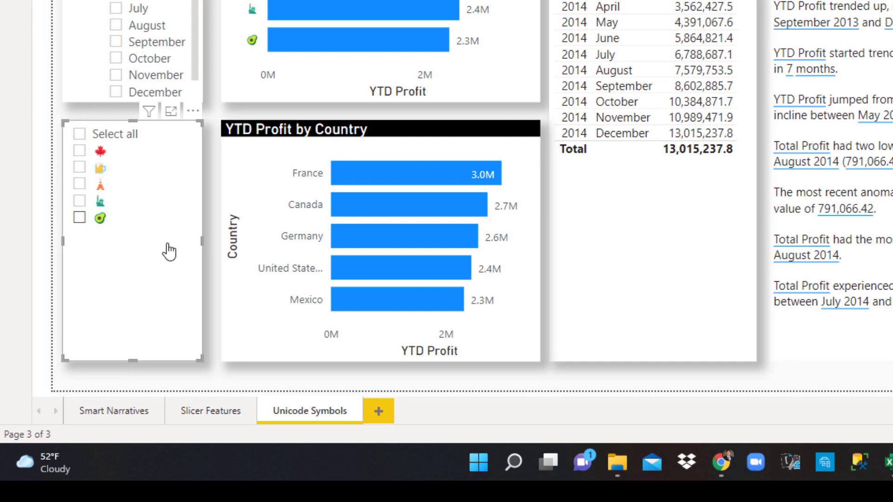